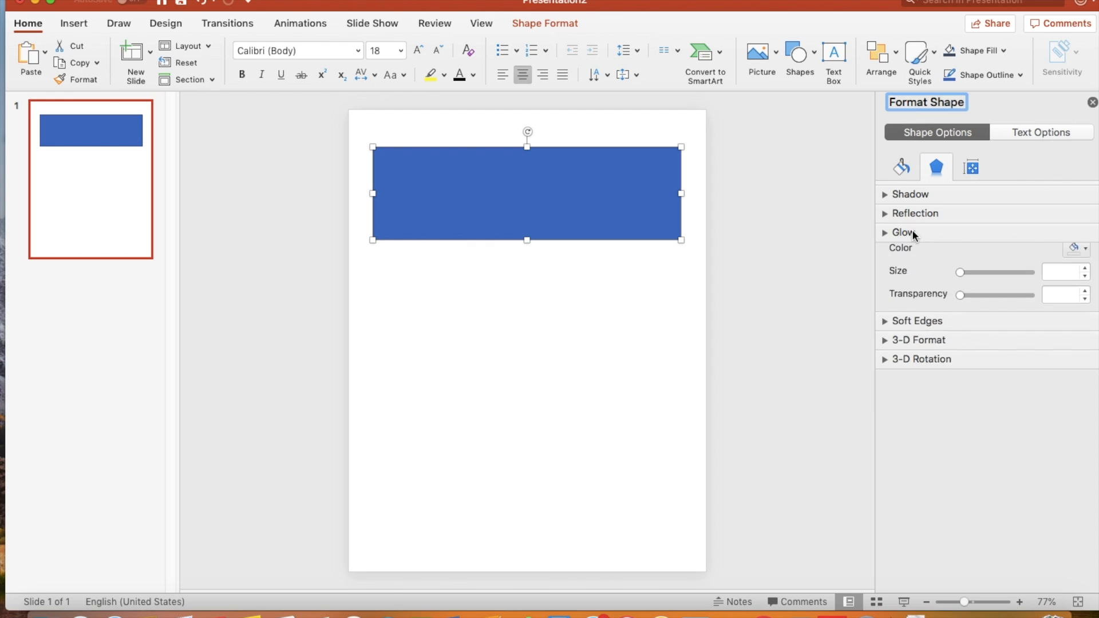
# Step: Set the rectangle's height to 2" and its width to 6"
pyautogui.click(973, 168)
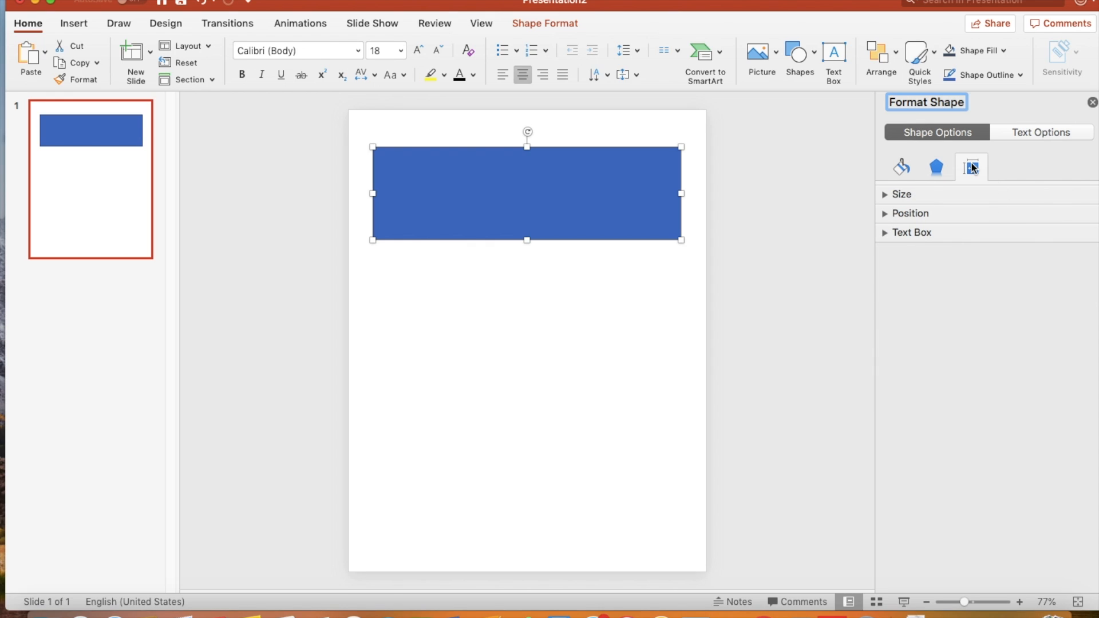
pyautogui.click(912, 194)
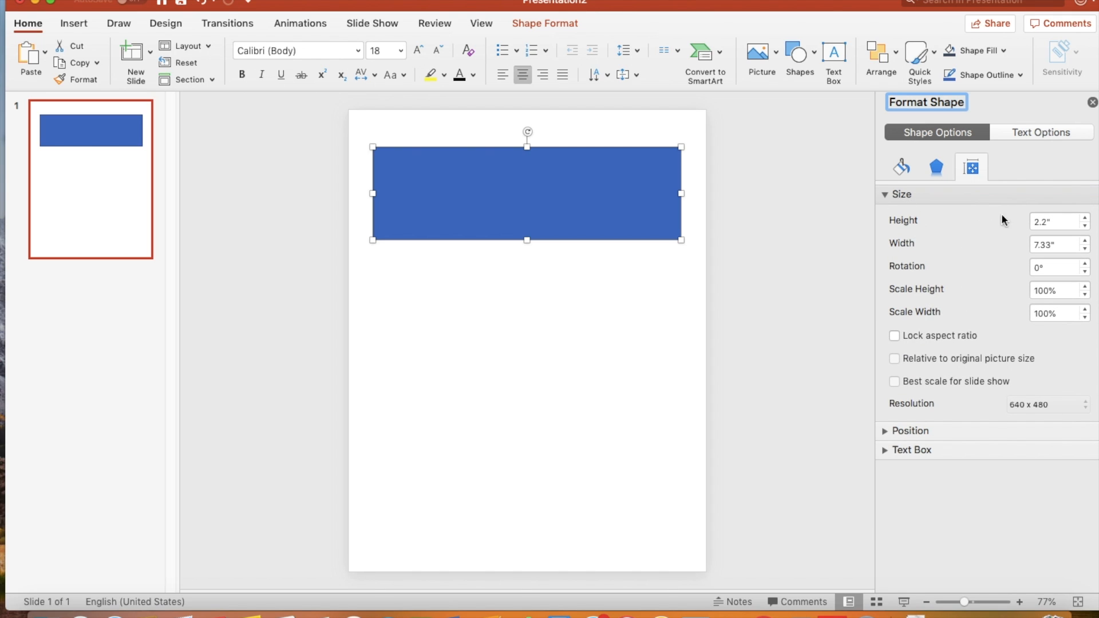
pyautogui.click(1085, 226)
pyautogui.click(1085, 226)
pyautogui.click(1085, 226)
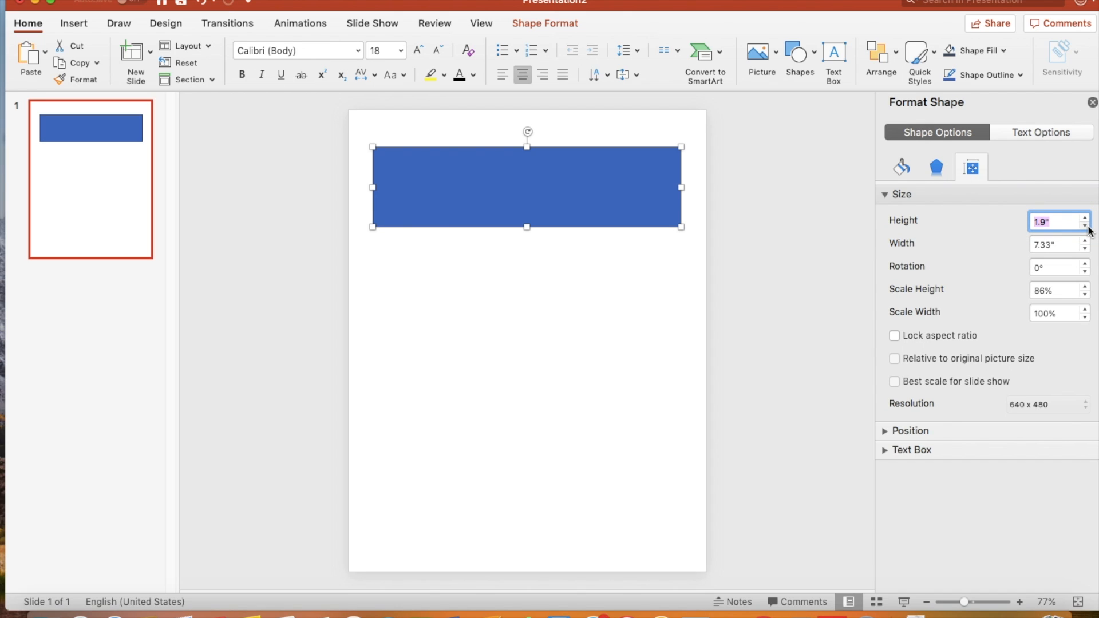
pyautogui.click(1085, 219)
pyautogui.click(1085, 219)
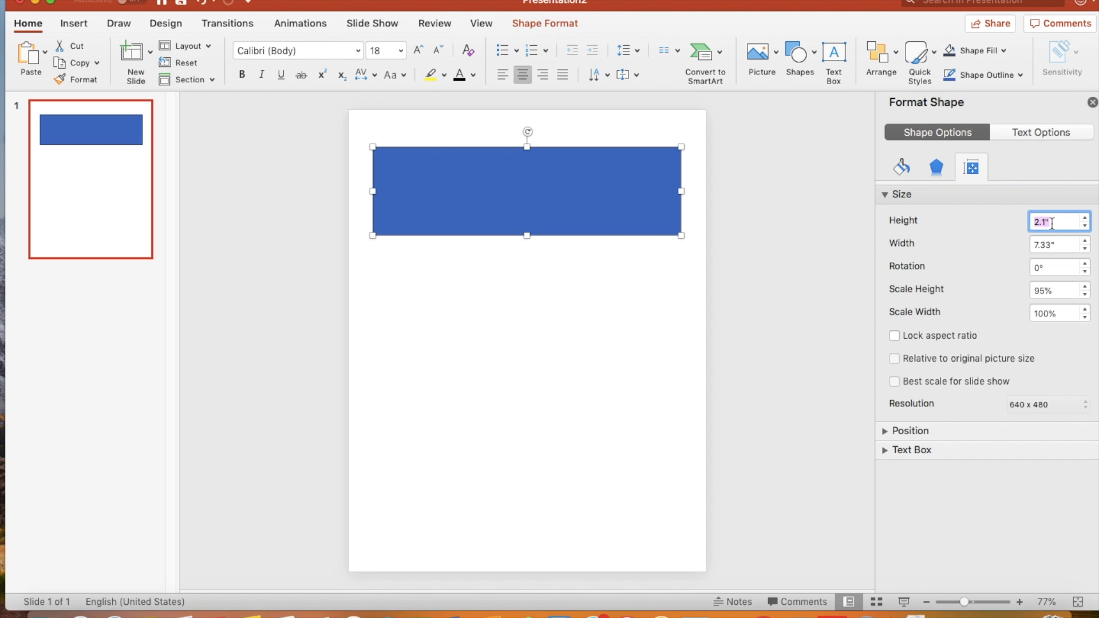
pyautogui.write('2')
pyautogui.press('Tab')
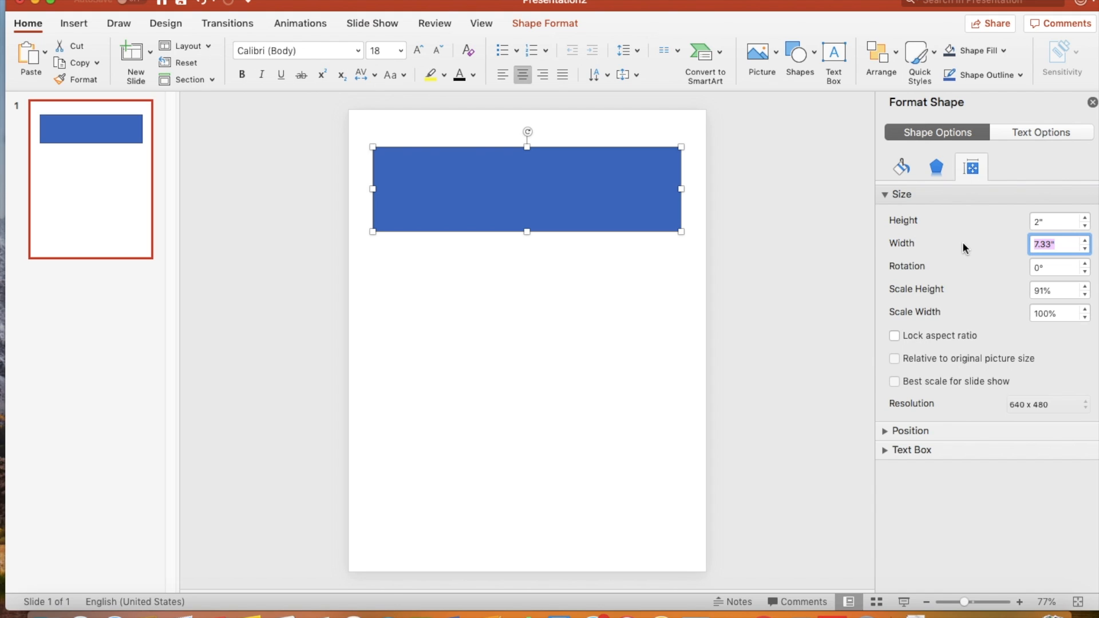
pyautogui.write('6')
pyautogui.press('Return')
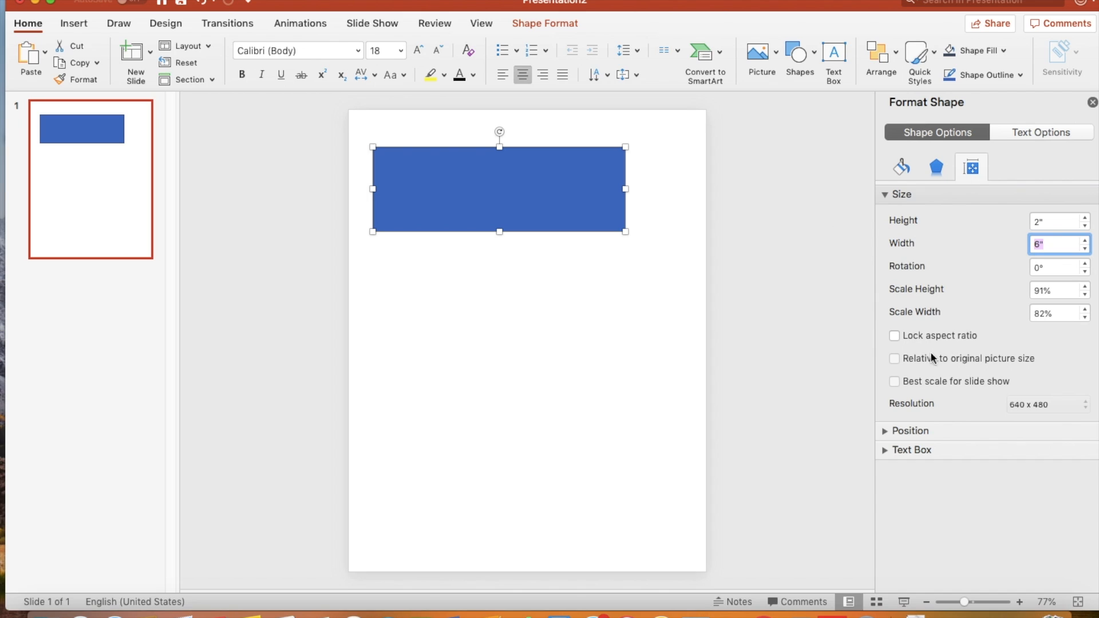
# Step: Try raising and lowering the rectangle's height with its aspect ratio locked, and unlock the ratio again
pyautogui.click(916, 334)
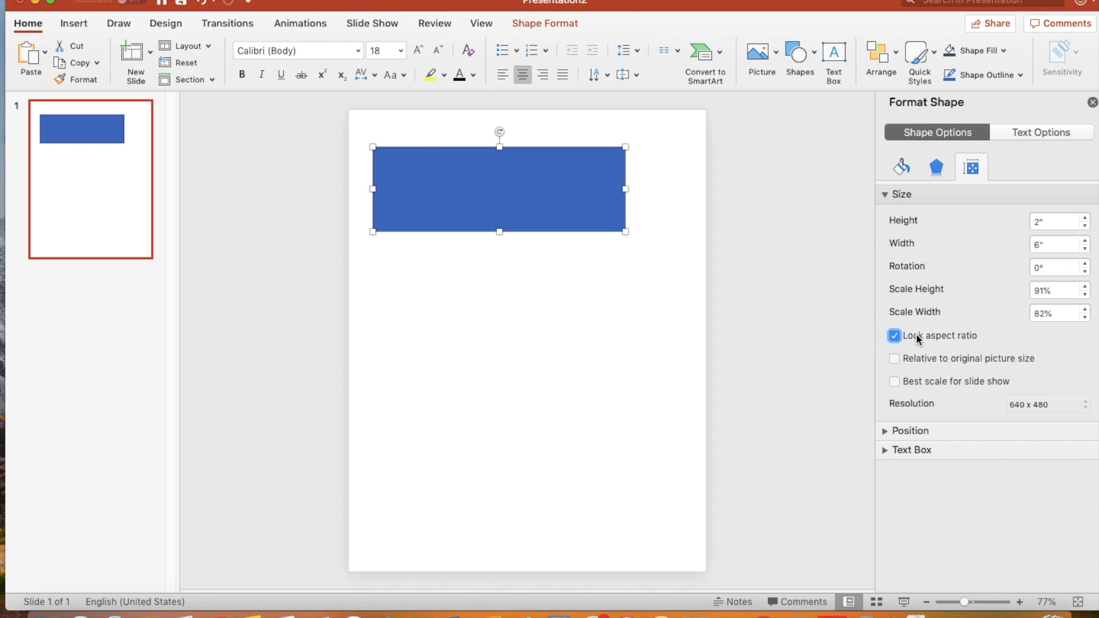
pyautogui.click(1084, 217)
pyautogui.click(1085, 218)
pyautogui.click(1084, 226)
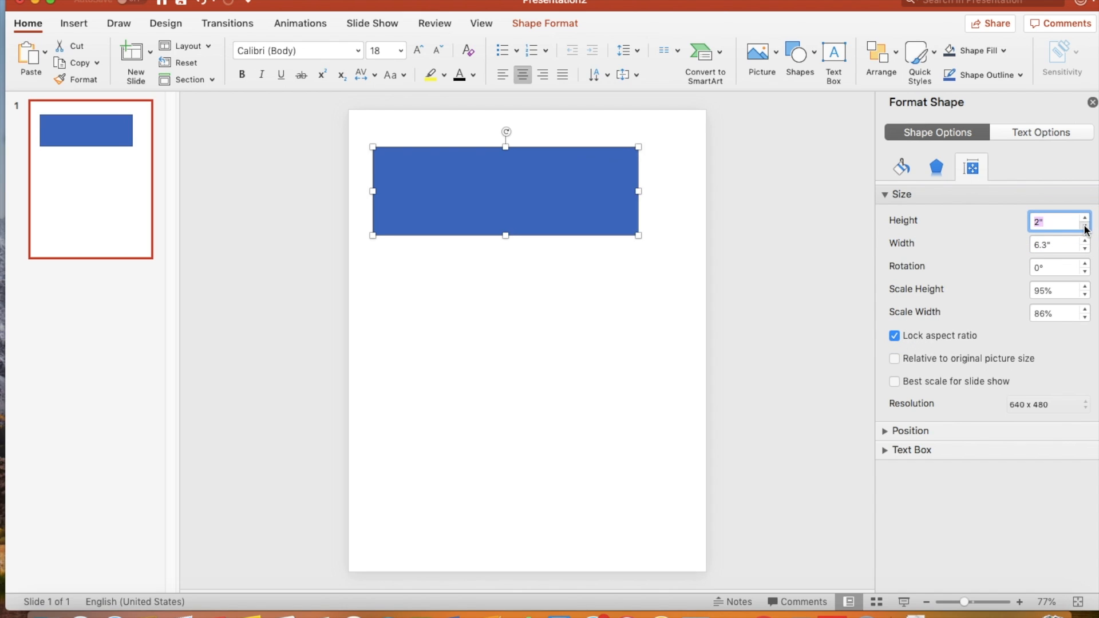
pyautogui.click(1085, 226)
pyautogui.click(894, 336)
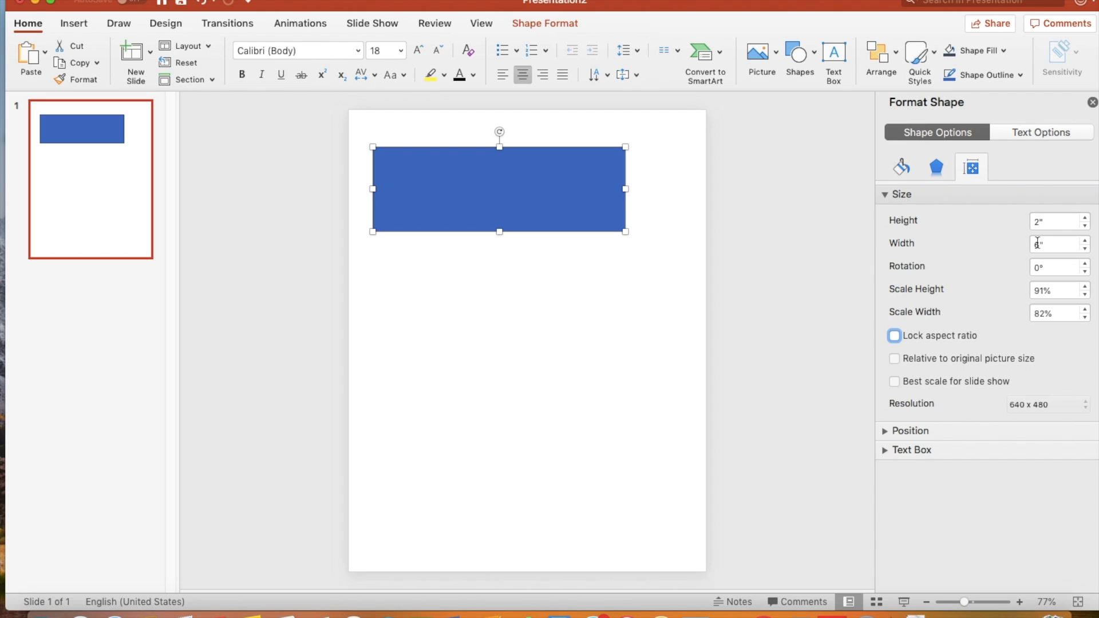
# Step: Move the rectangle so it is centered horizontally near the page's upper edge, and remove its fill
pyautogui.moveTo(553, 218); pyautogui.dragTo(580, 205)
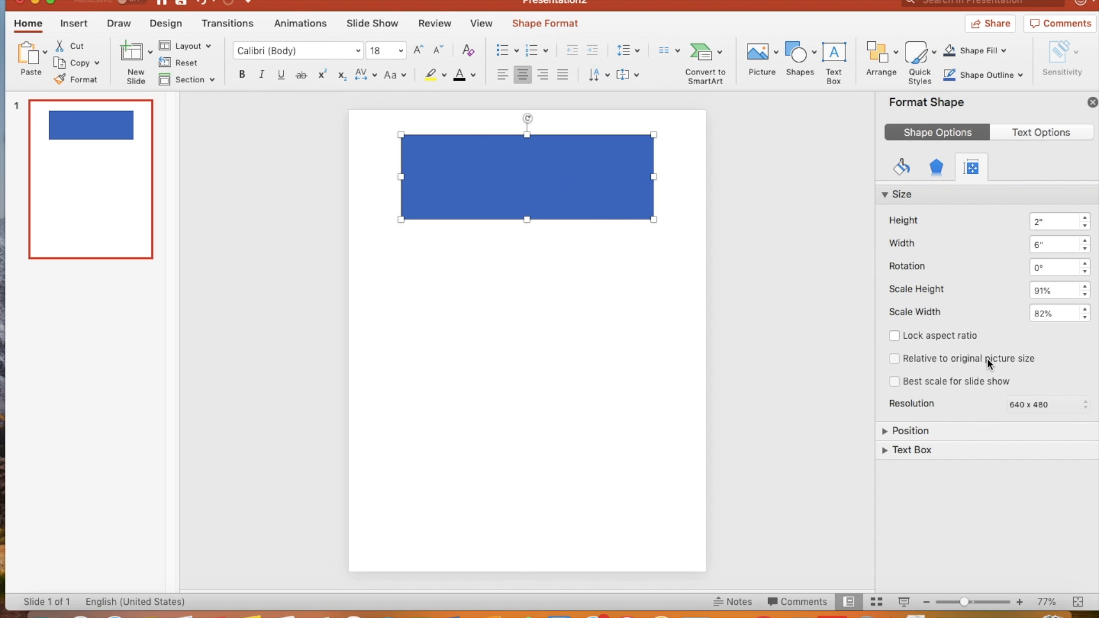
pyautogui.click(911, 167)
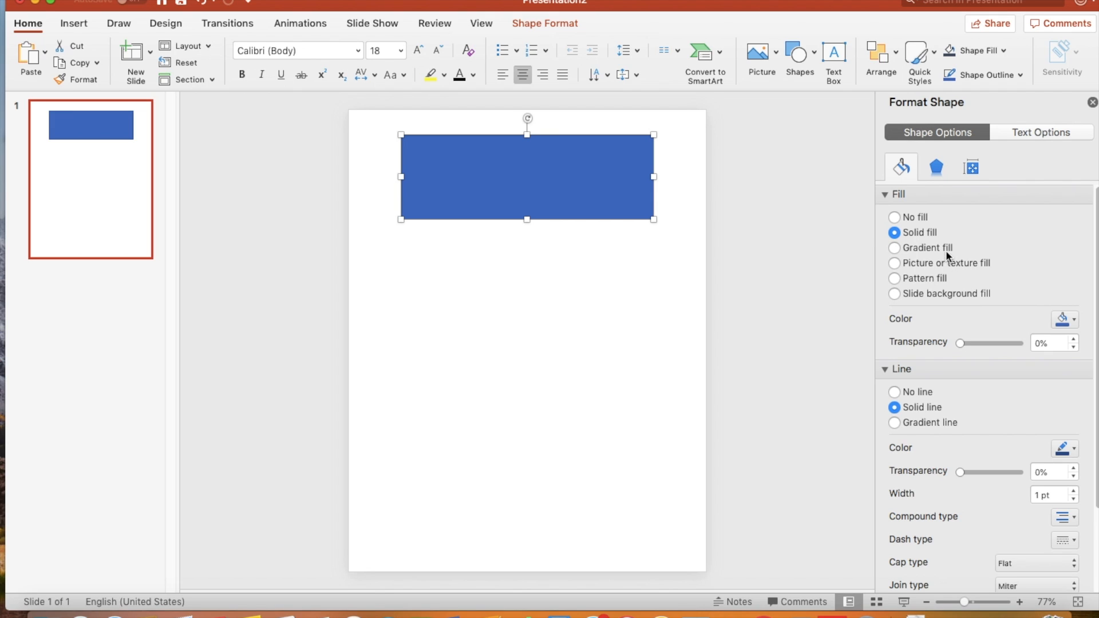
pyautogui.click(921, 217)
pyautogui.click(663, 284)
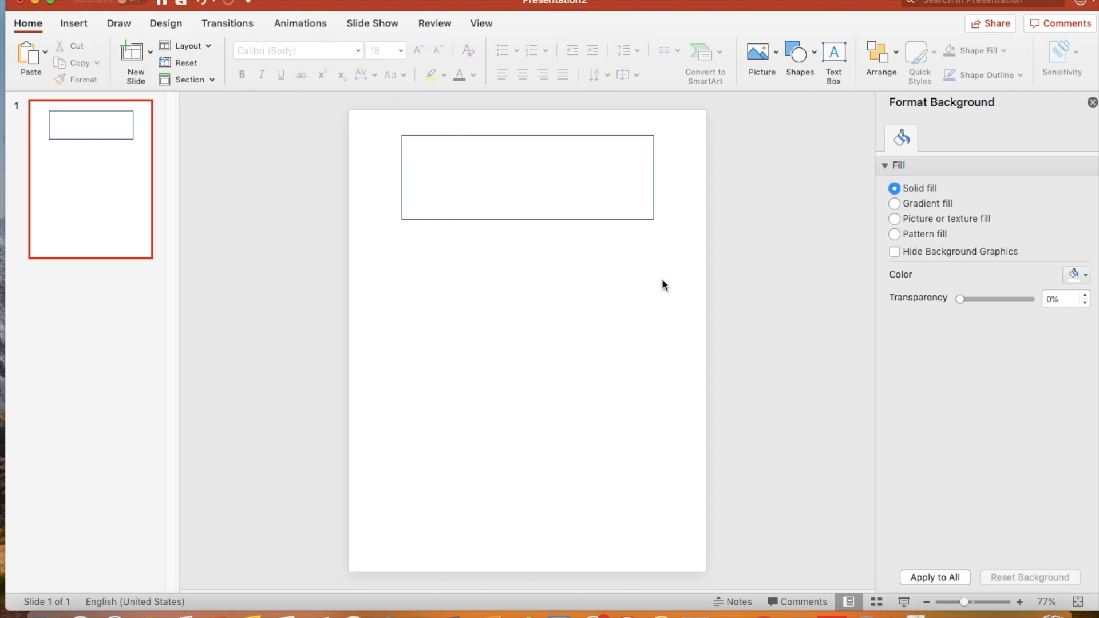
# Step: Try a solid fill on the empty rectangle, first in black and finally in light blue
pyautogui.click(618, 218)
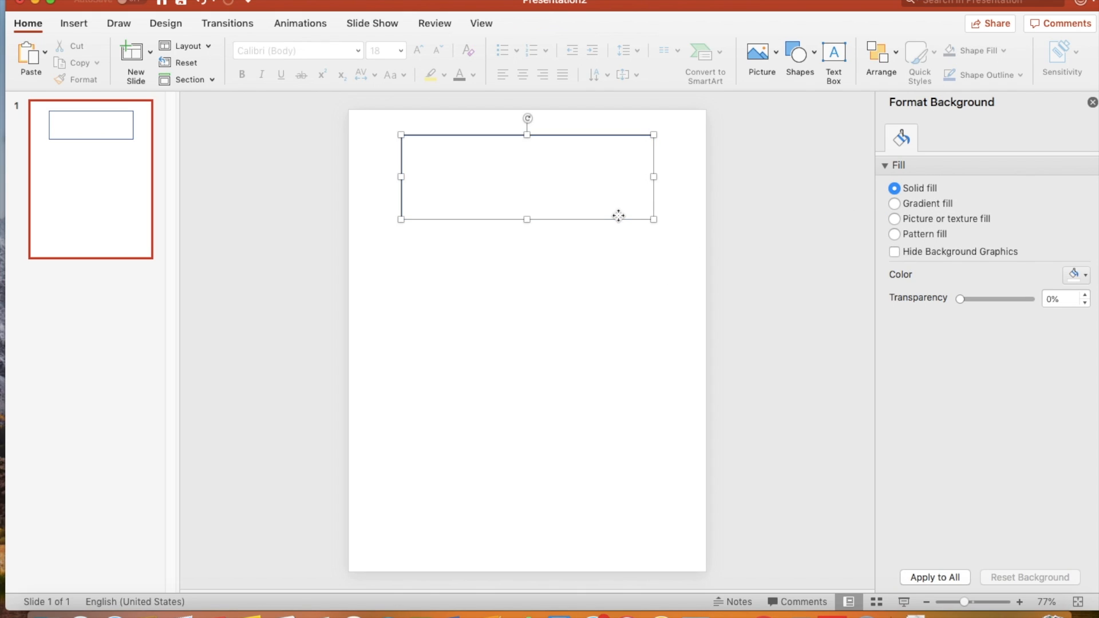
pyautogui.click(920, 232)
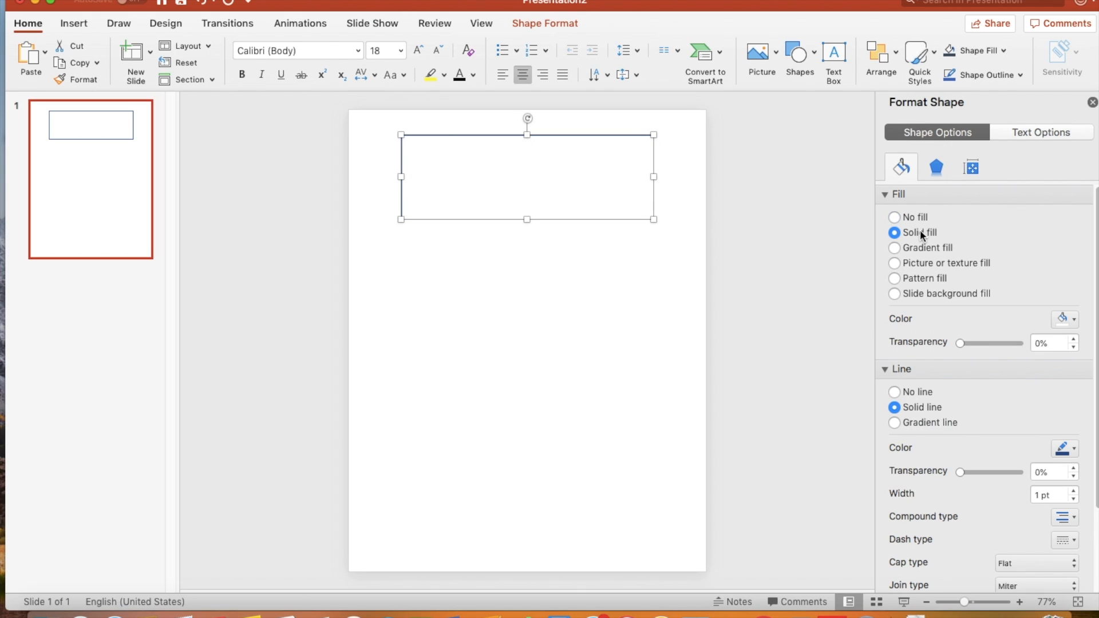
pyautogui.click(1063, 316)
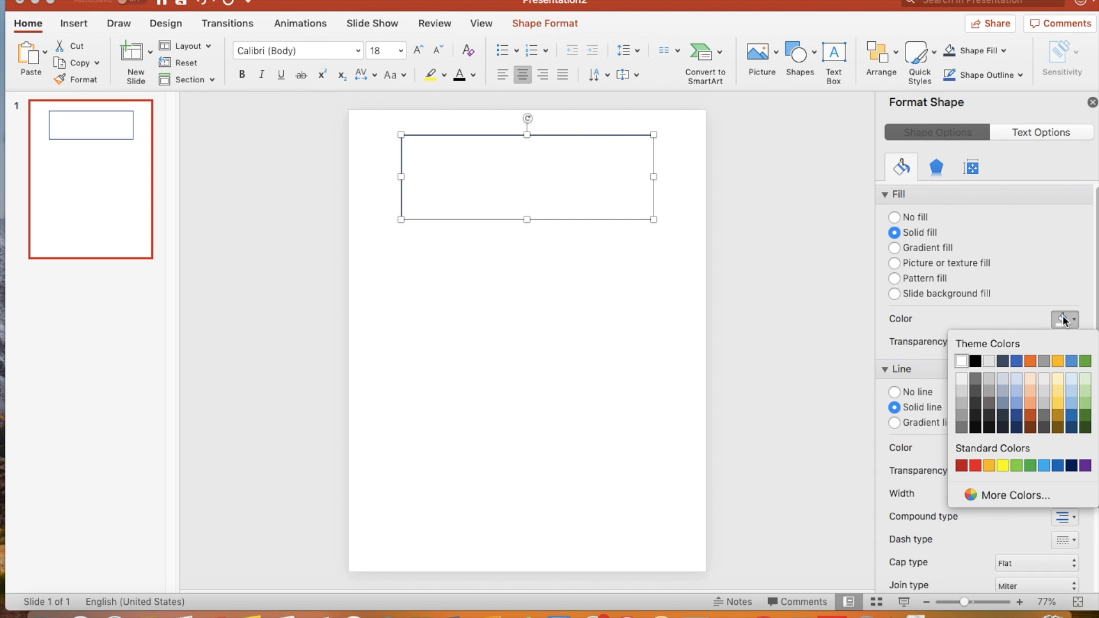
pyautogui.click(976, 363)
pyautogui.click(1063, 318)
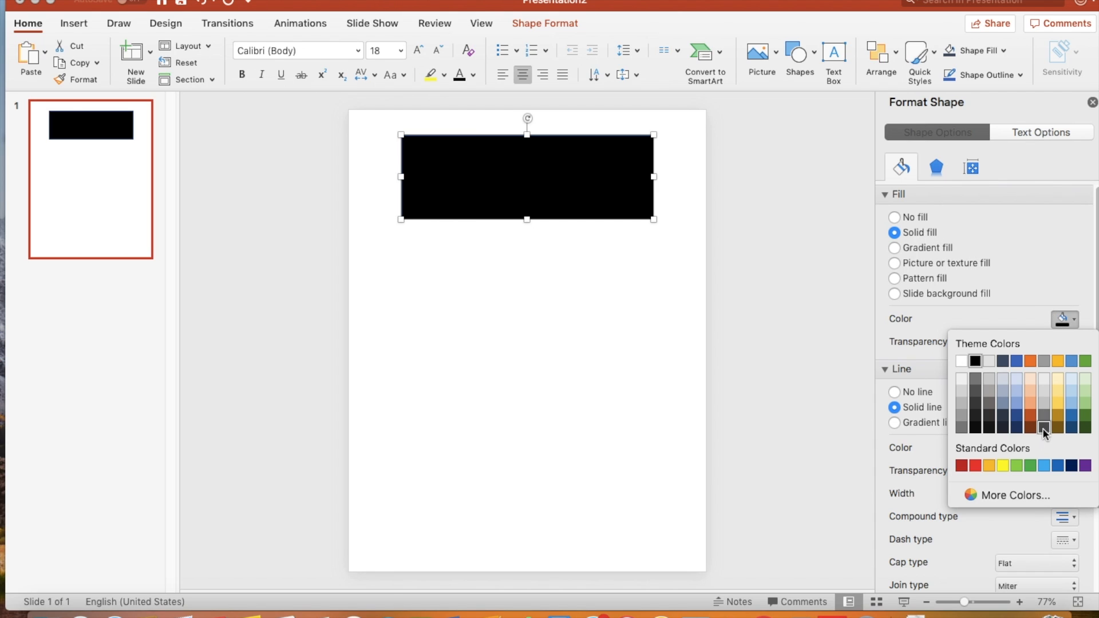
pyautogui.click(1073, 405)
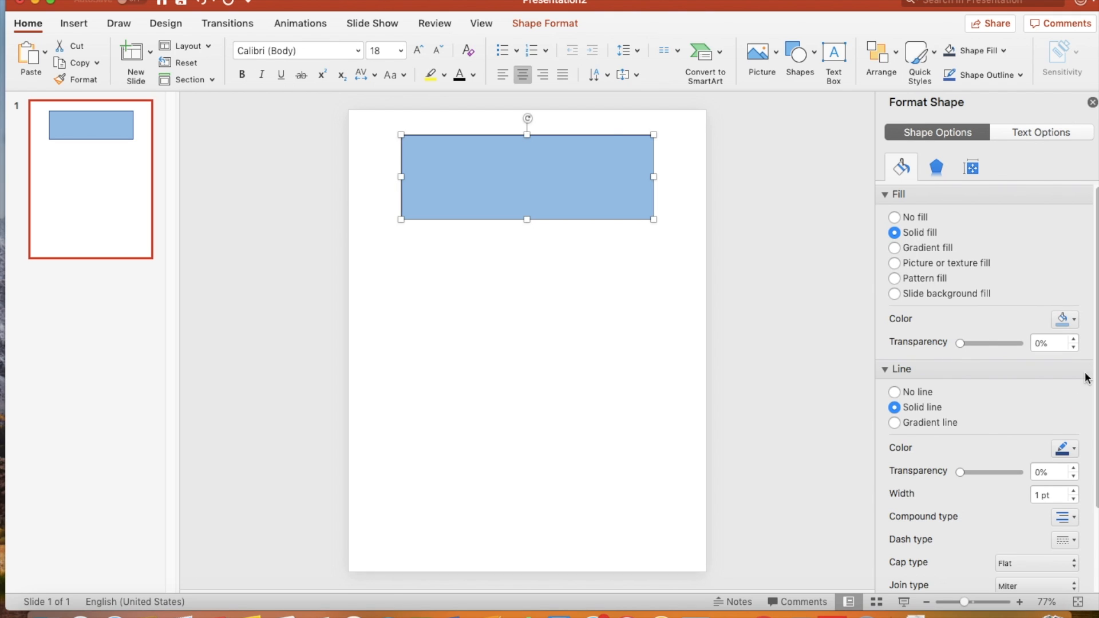
# Step: Change the rectangle's solid fill to the standard light green and finally to white
pyautogui.click(1063, 319)
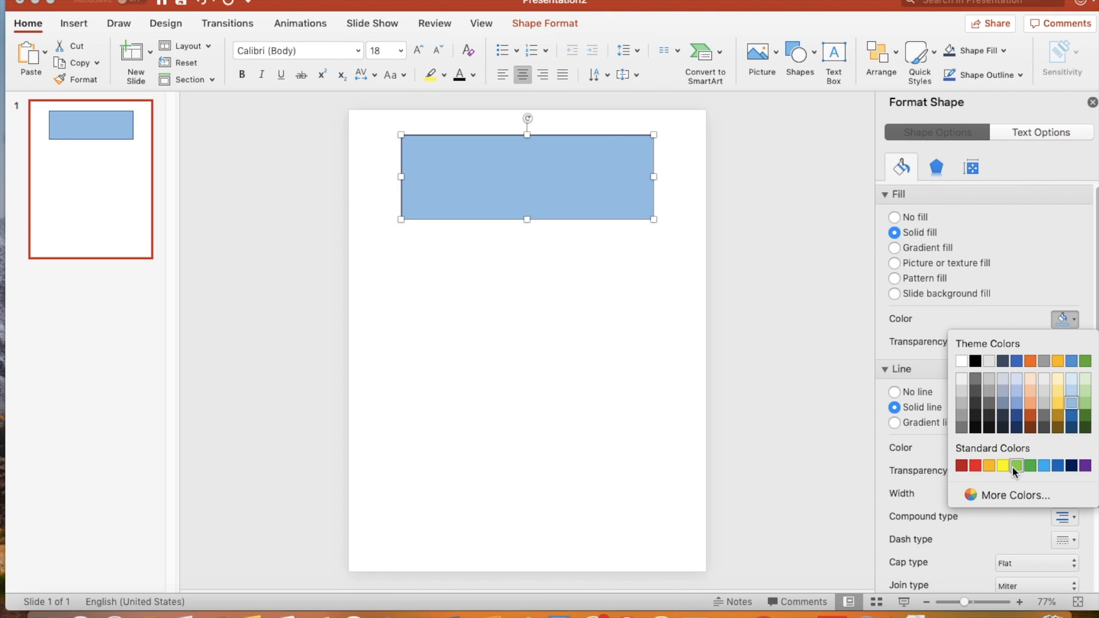
pyautogui.click(1012, 466)
pyautogui.click(1060, 321)
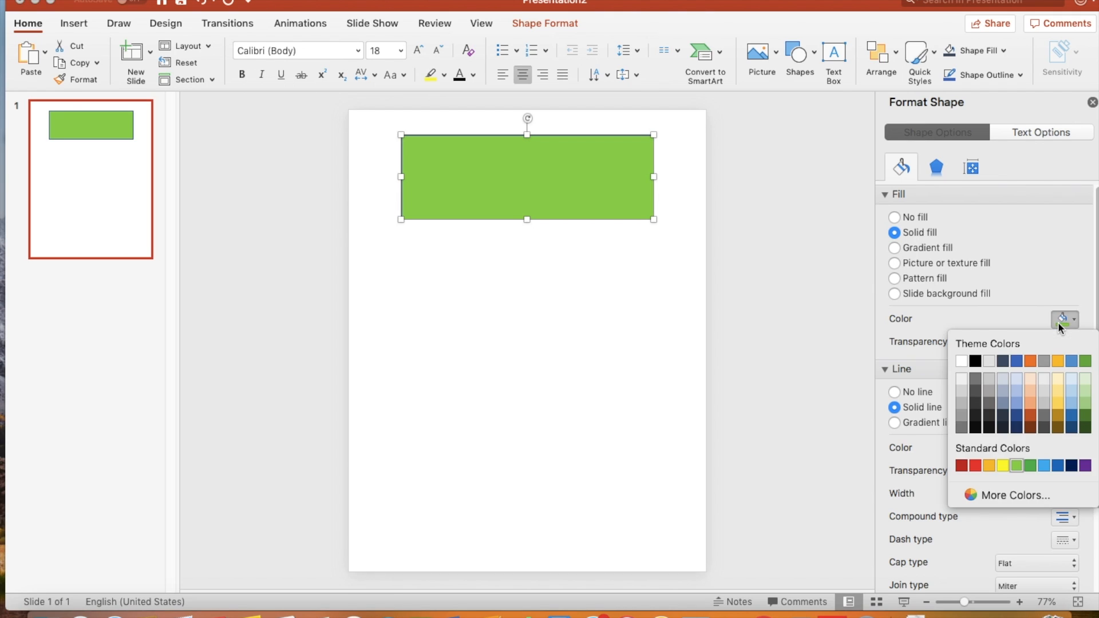
pyautogui.click(966, 361)
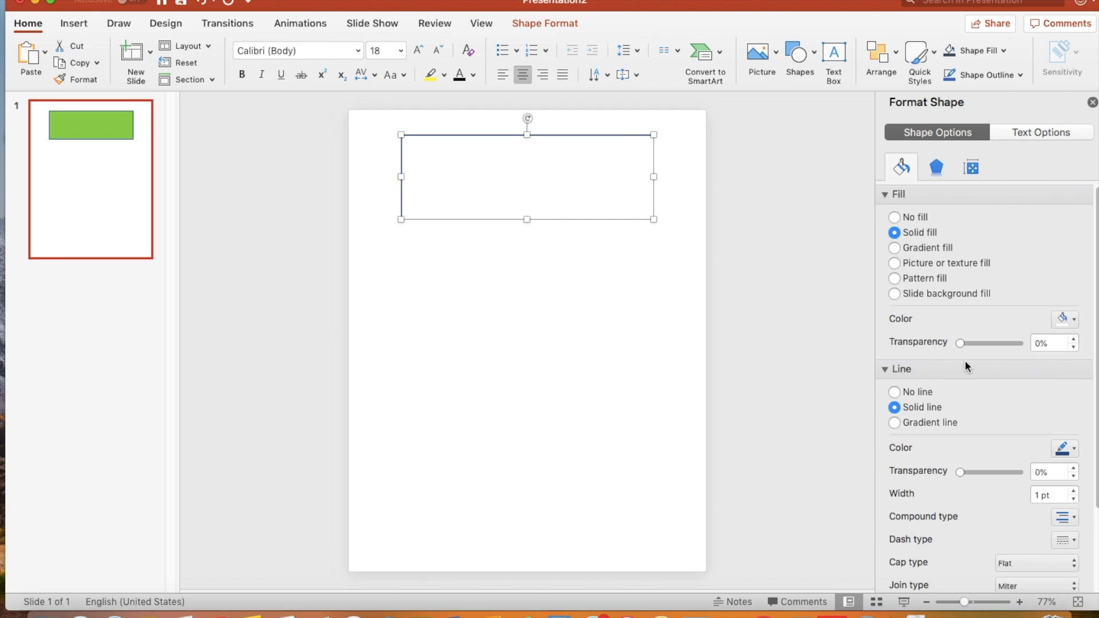
pyautogui.click(654, 229)
pyautogui.click(652, 221)
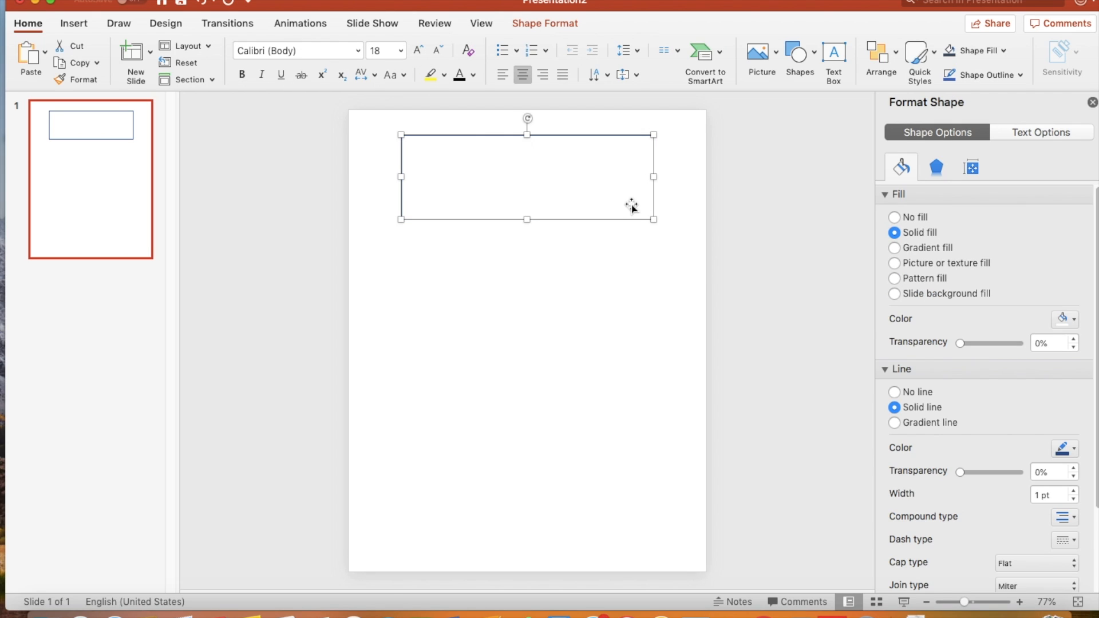
pyautogui.rightClick(632, 207)
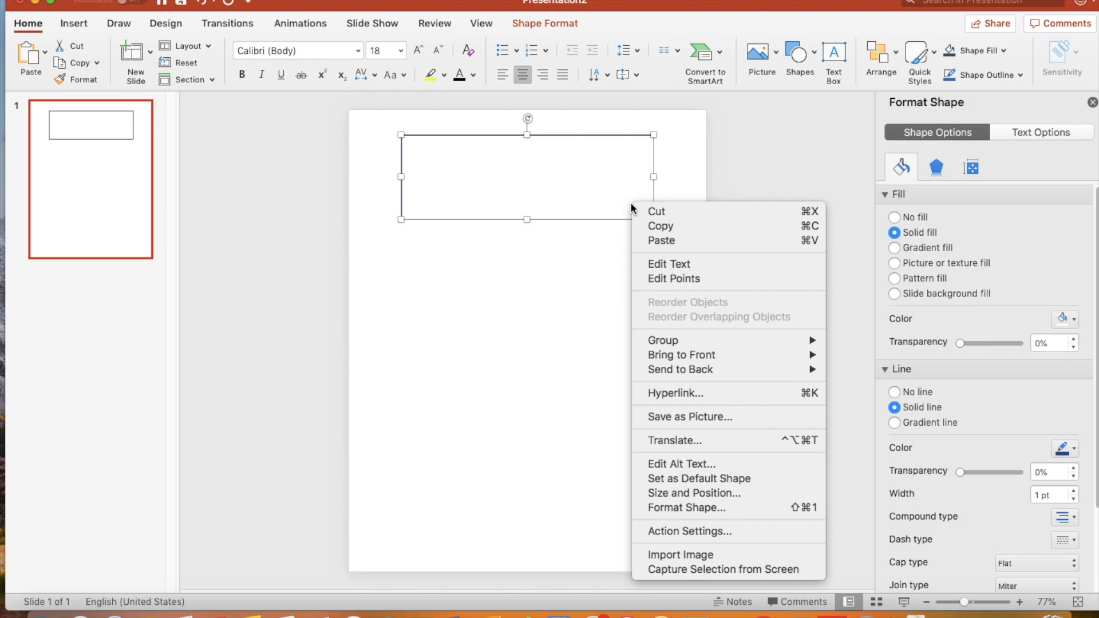
pyautogui.click(631, 204)
# Step: Give the rectangle a picture or texture fill and check the available picture formatting options
pyautogui.click(941, 262)
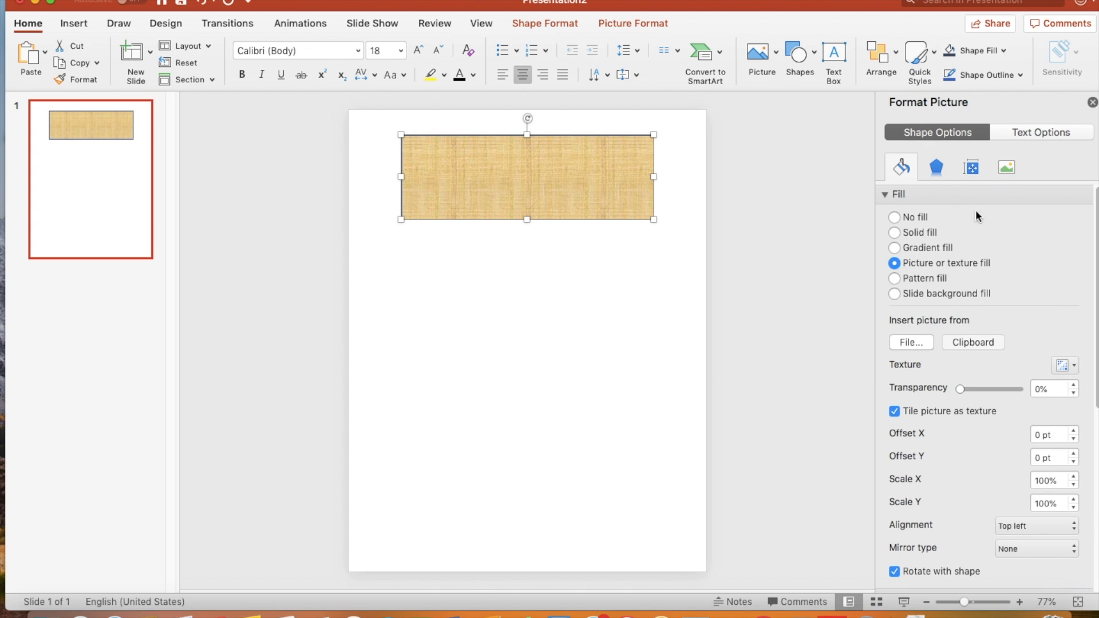
pyautogui.click(1007, 167)
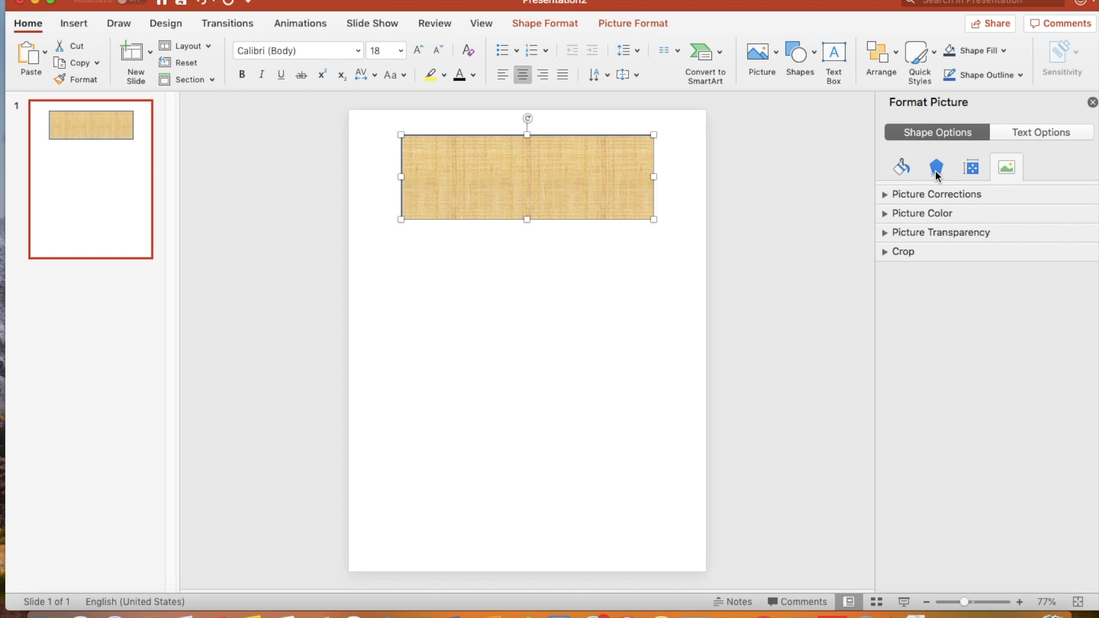
pyautogui.click(901, 168)
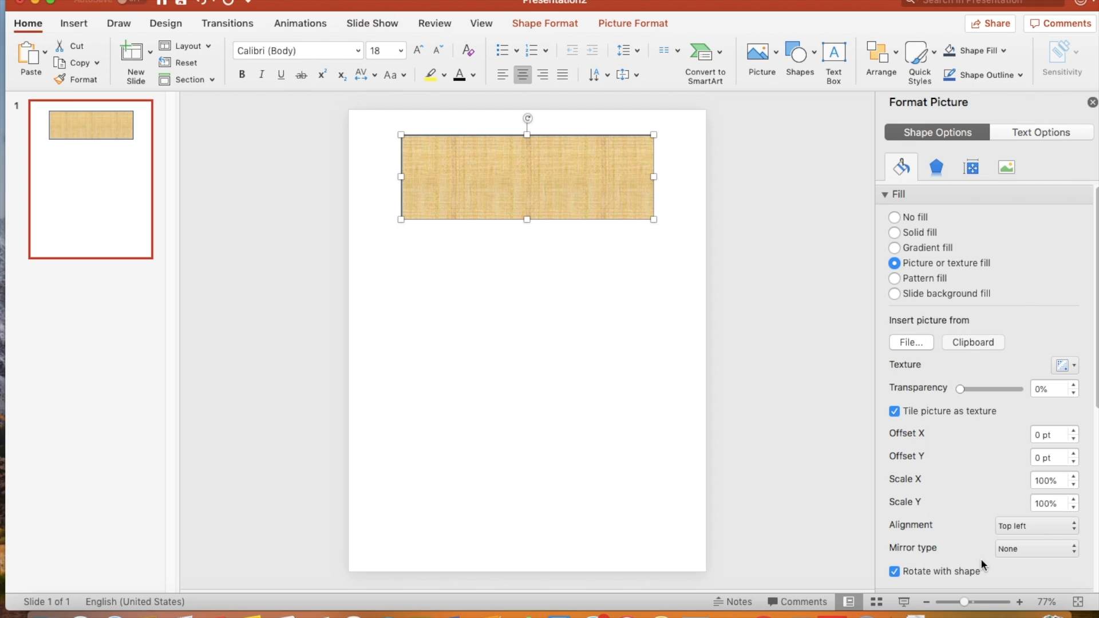
# Step: Switch to the browser's Google Images results for "blue and green backgrounds" and filter them by pattern
pyautogui.click(981, 609)
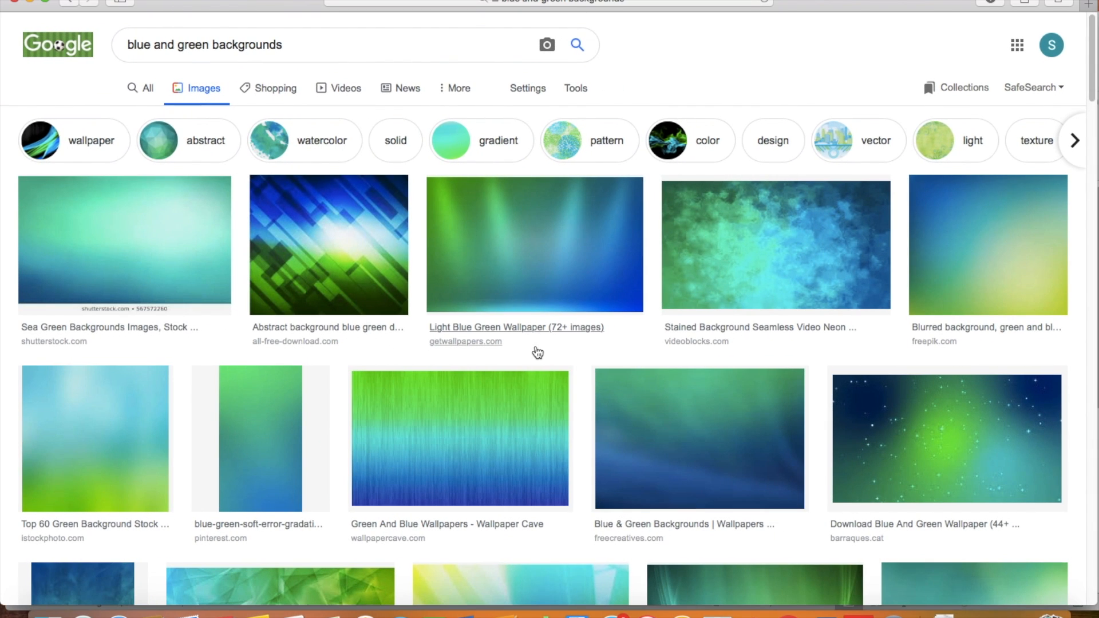
pyautogui.tripleClick(324, 49)
pyautogui.click(355, 45)
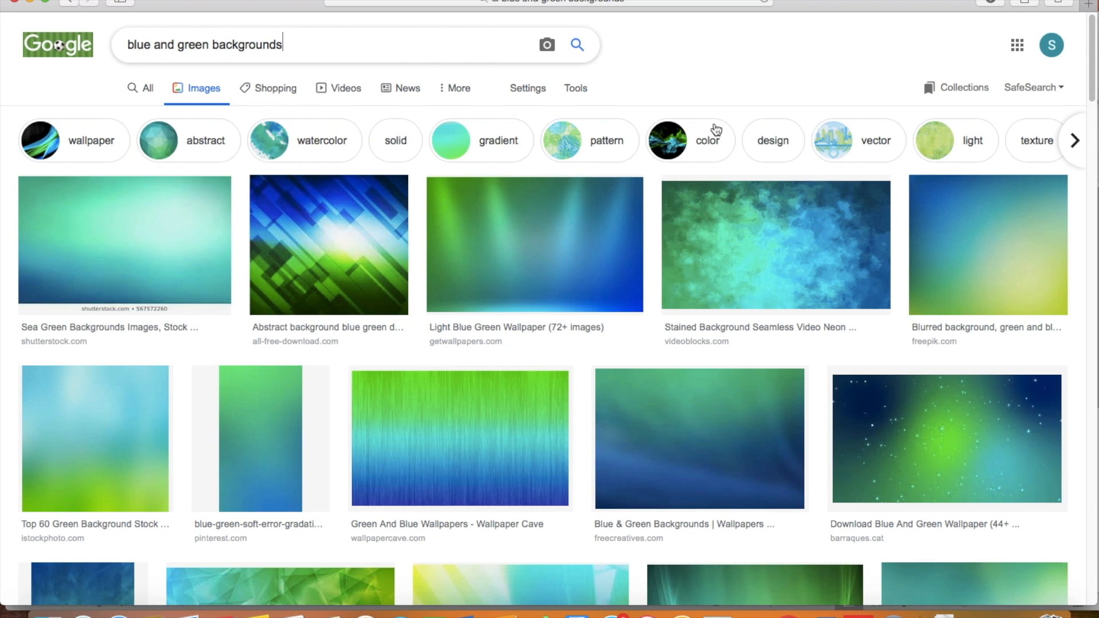
pyautogui.click(575, 150)
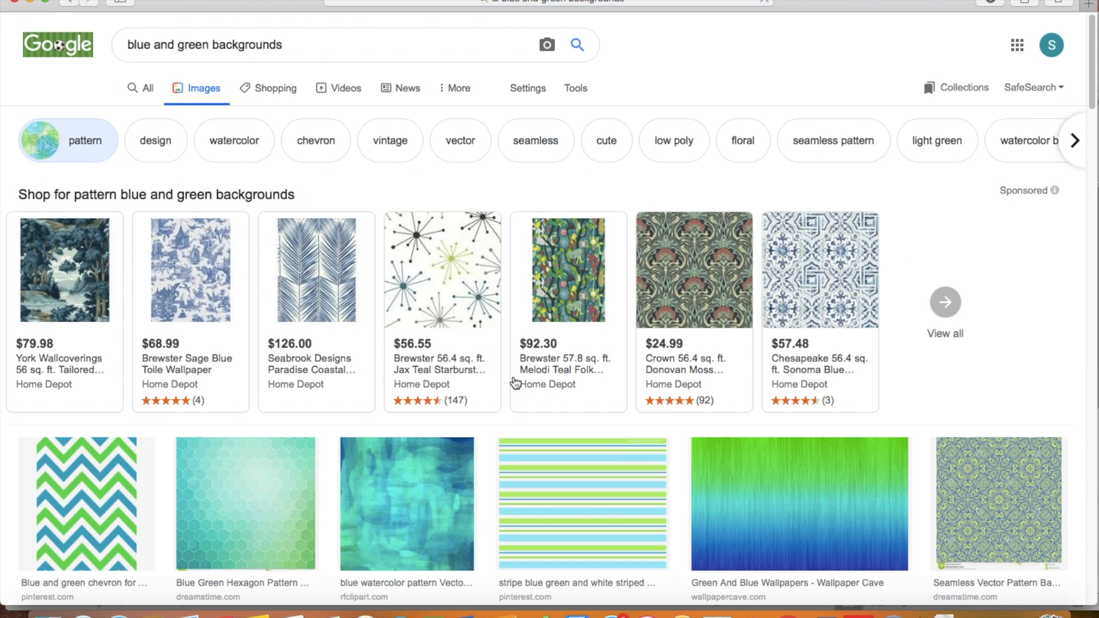
# Step: Browse the pattern backgrounds and narrow the image results further to watercolor
pyautogui.scroll(-5, 516, 382)
pyautogui.scroll(-3, 516, 383)
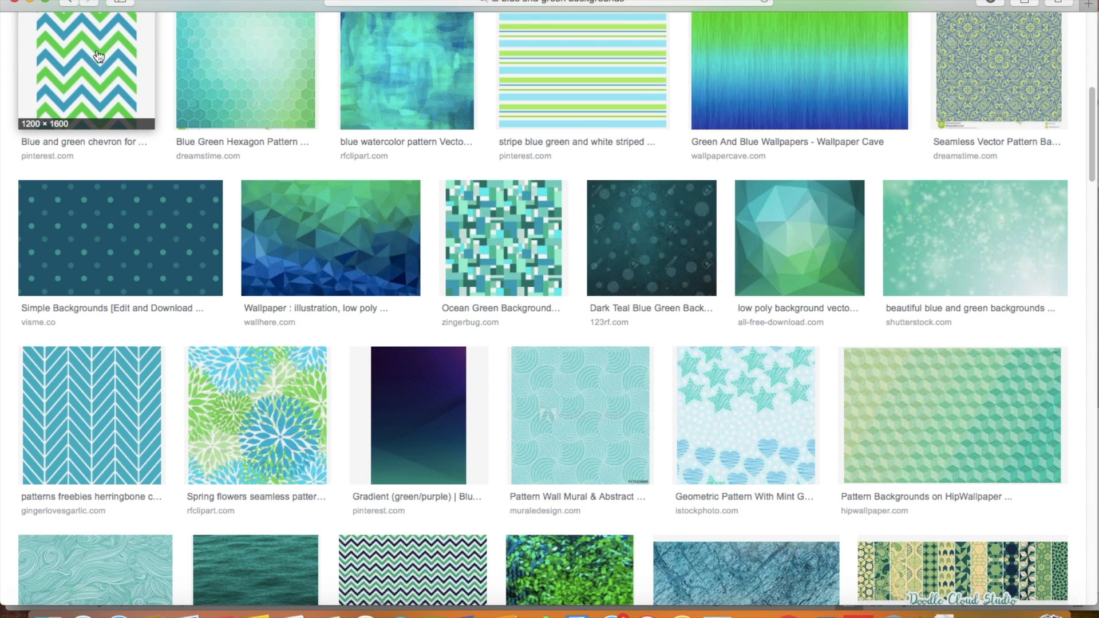
pyautogui.scroll(-12, 325, 424)
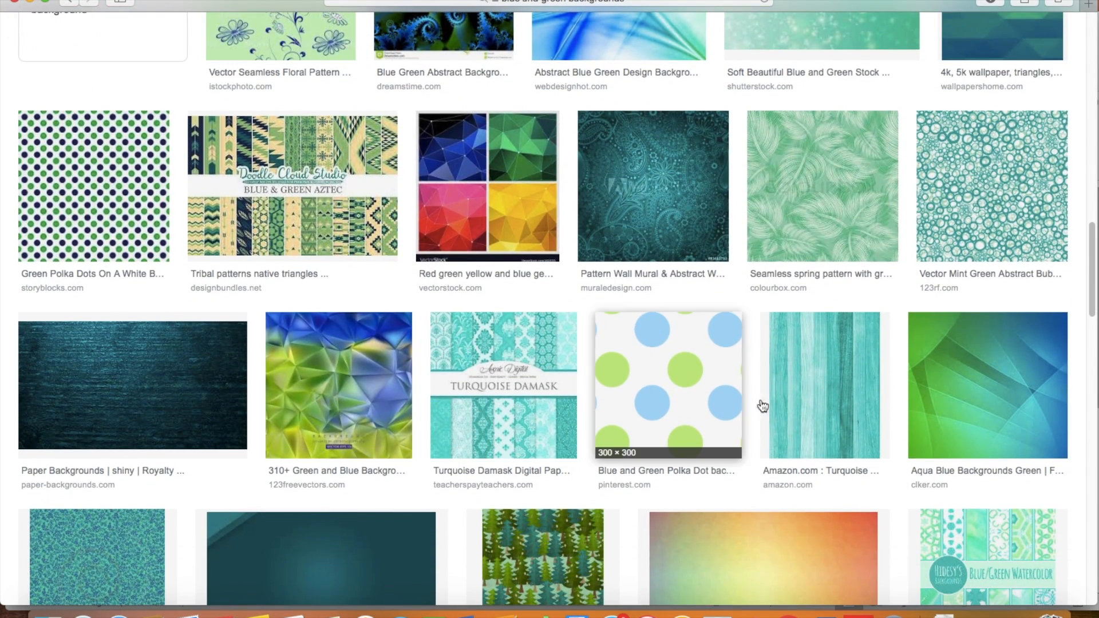
pyautogui.scroll(15, 706, 403)
pyautogui.scroll(3, 706, 403)
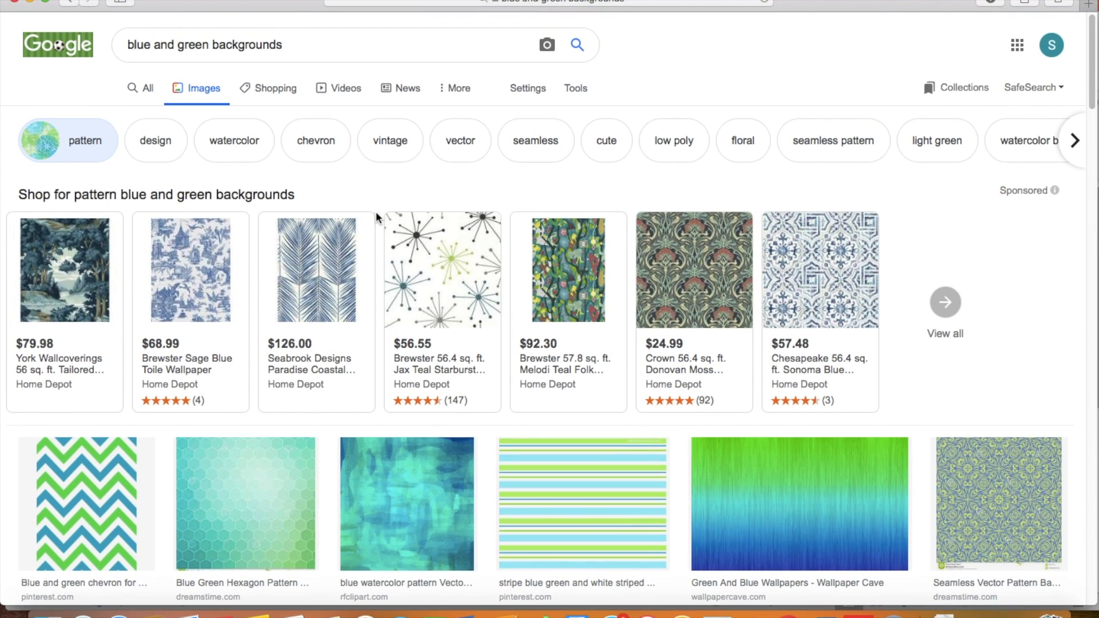
pyautogui.click(241, 158)
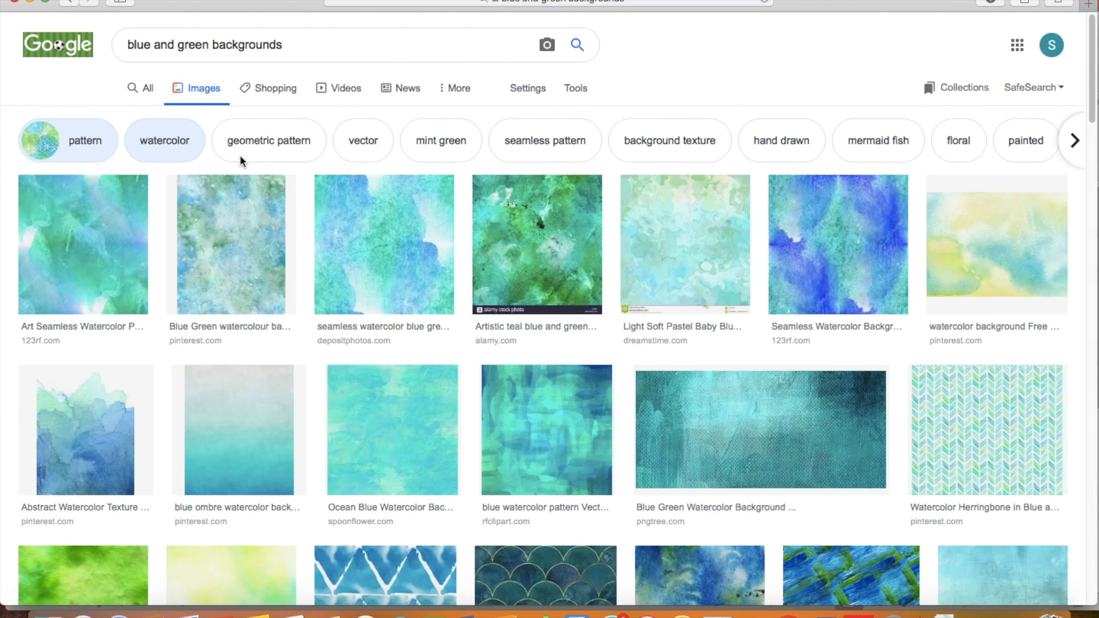
pyautogui.scroll(-2, 404, 324)
pyautogui.scroll(-1, 404, 325)
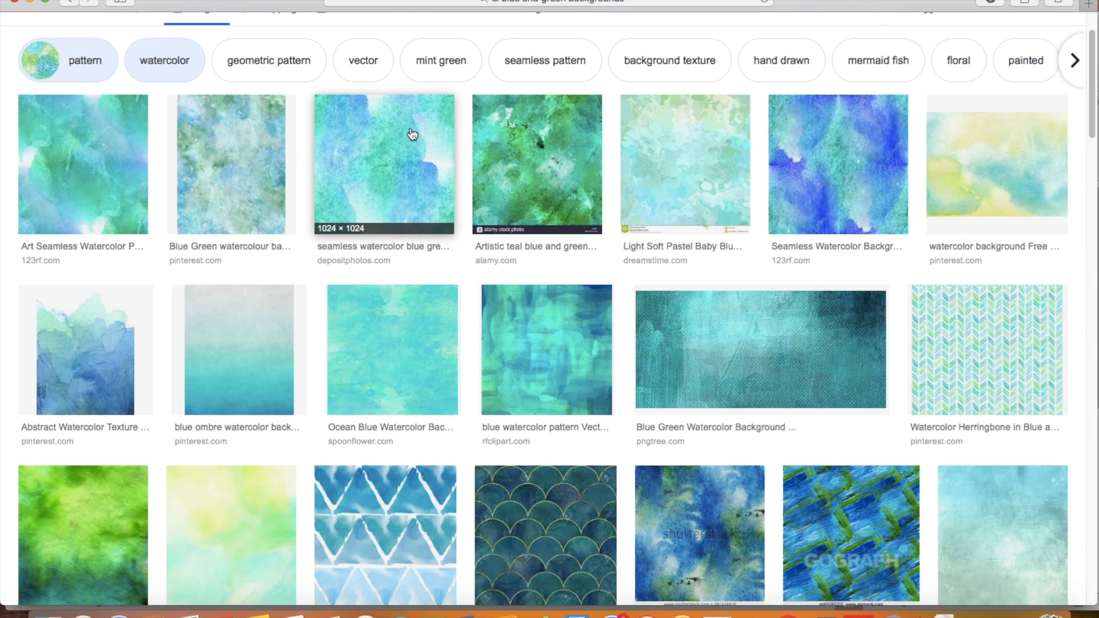
# Step: Preview the Depositphotos seamless watercolor blue green background image and grab a copy of it
pyautogui.click(404, 144)
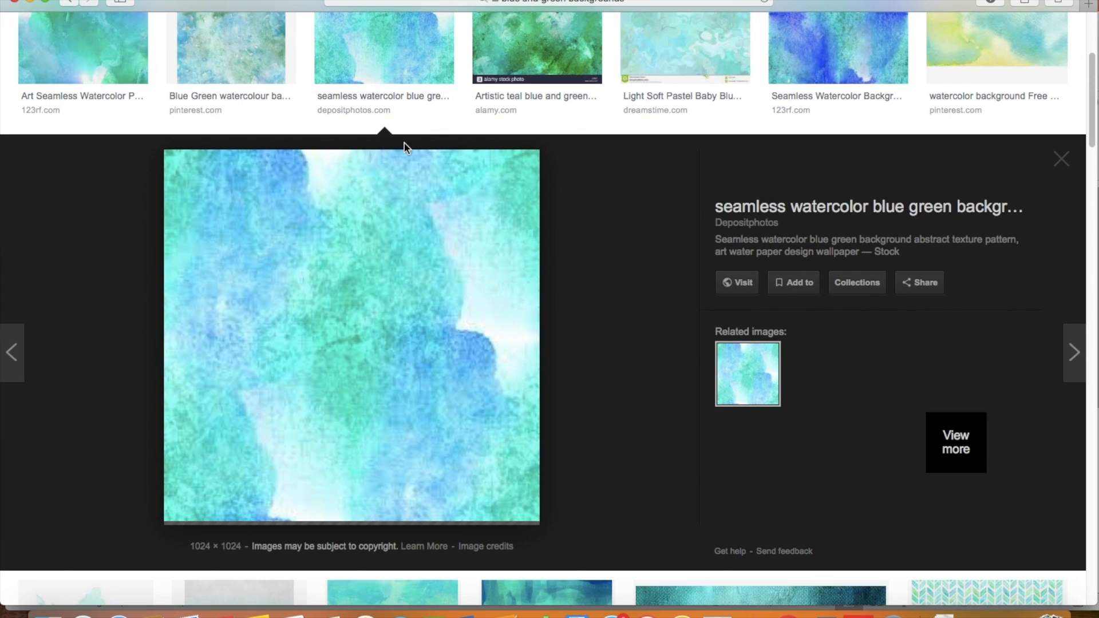
pyautogui.rightClick(399, 280)
pyautogui.click(412, 421)
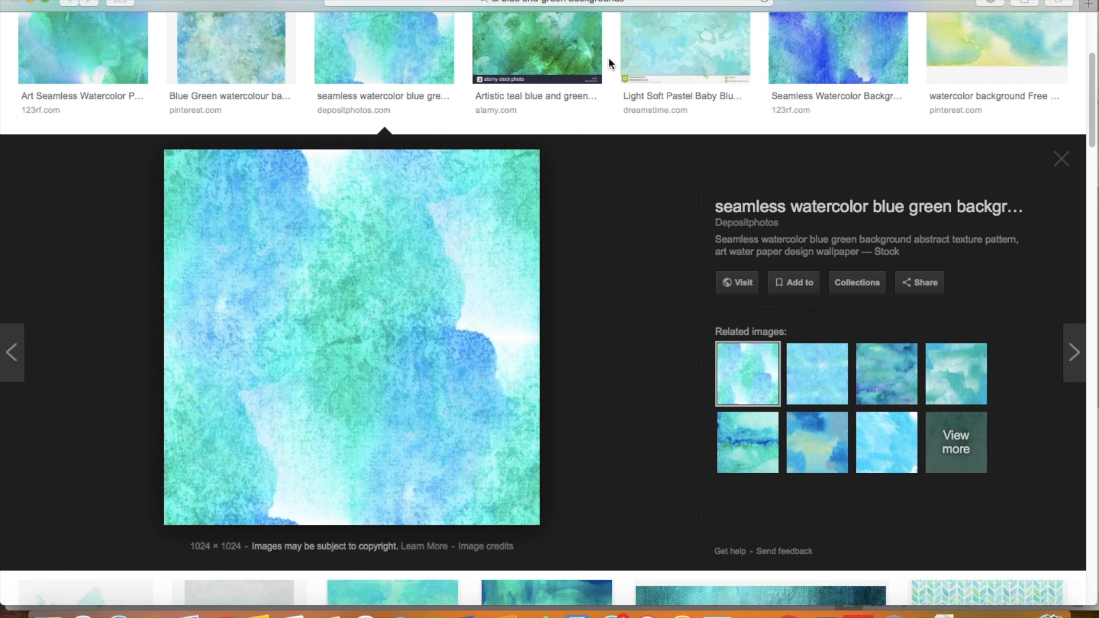
# Step: Save the previewed watercolor background image to the Desktop under the name watercolor
pyautogui.click(572, 79)
pyautogui.click(521, 186)
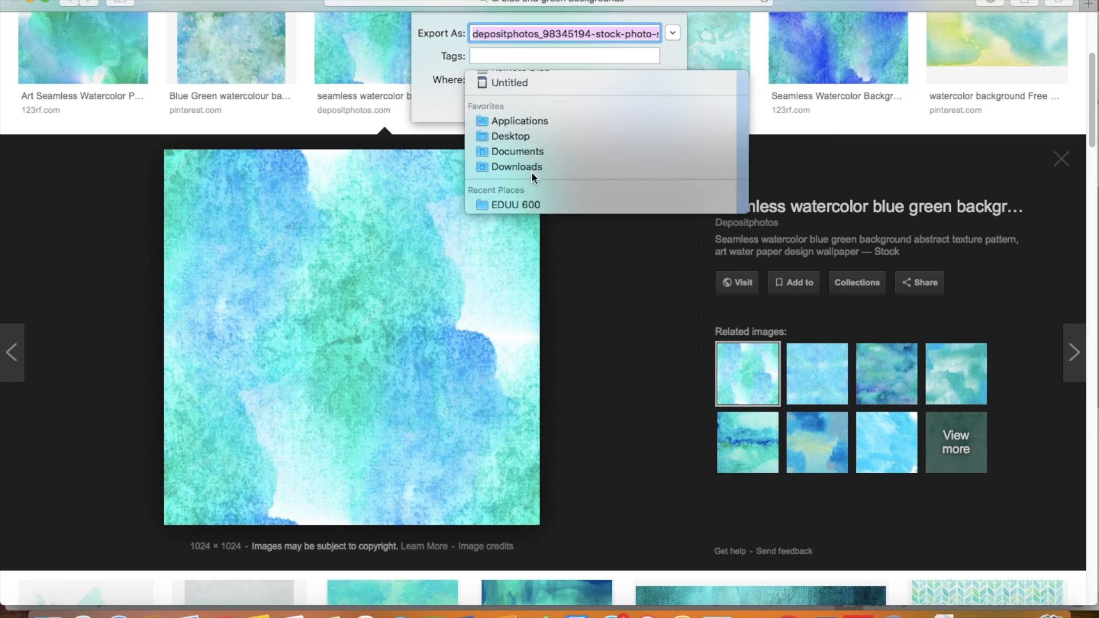
pyautogui.write('watercolor')
pyautogui.press('Return')
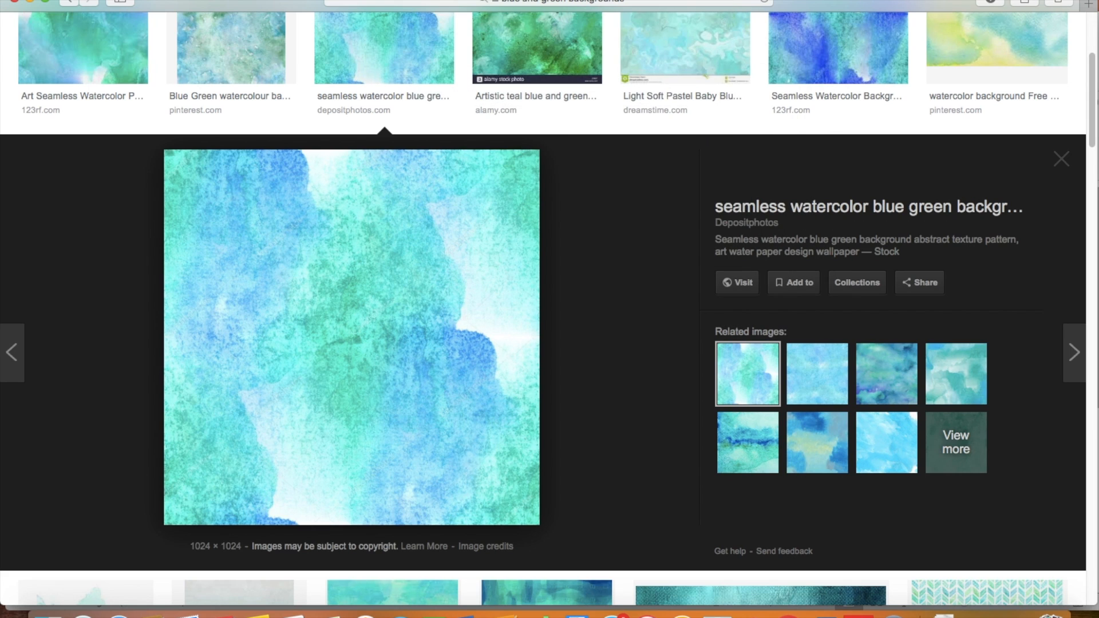
# Step: Switch to PowerPoint and fill the rectangle with the watercolor picture file from the Desktop
pyautogui.click(27, 2)
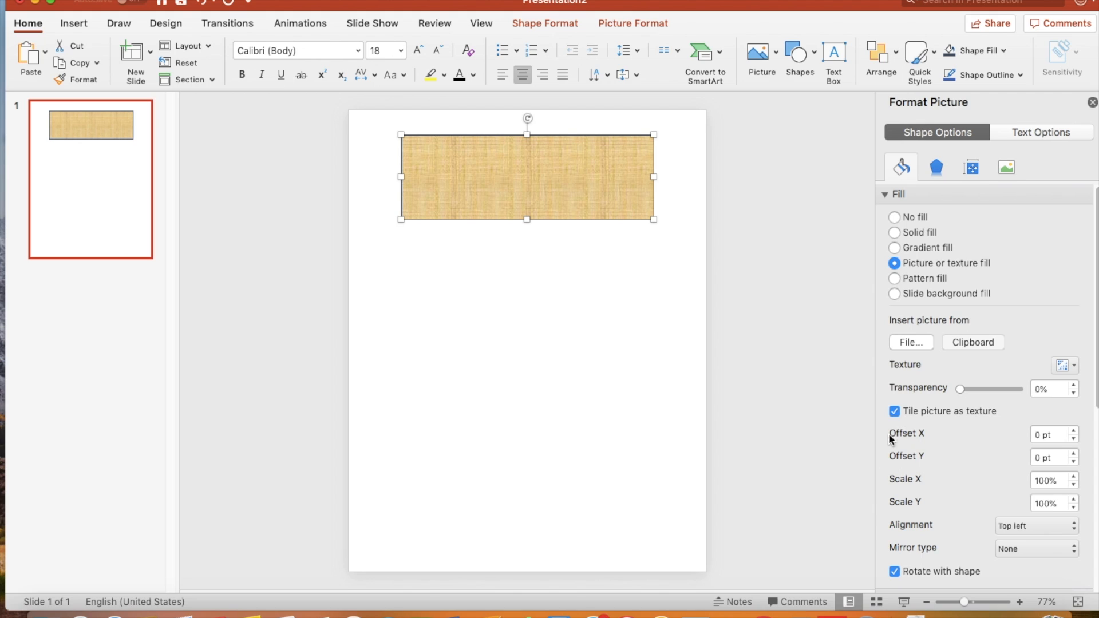
pyautogui.click(919, 342)
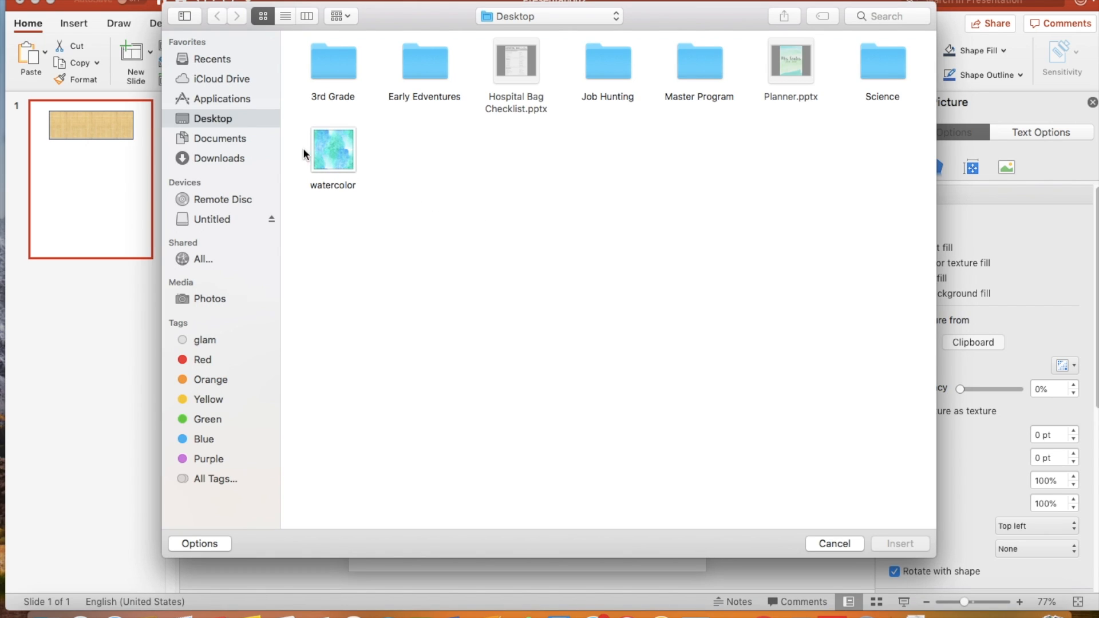
pyautogui.doubleClick(322, 153)
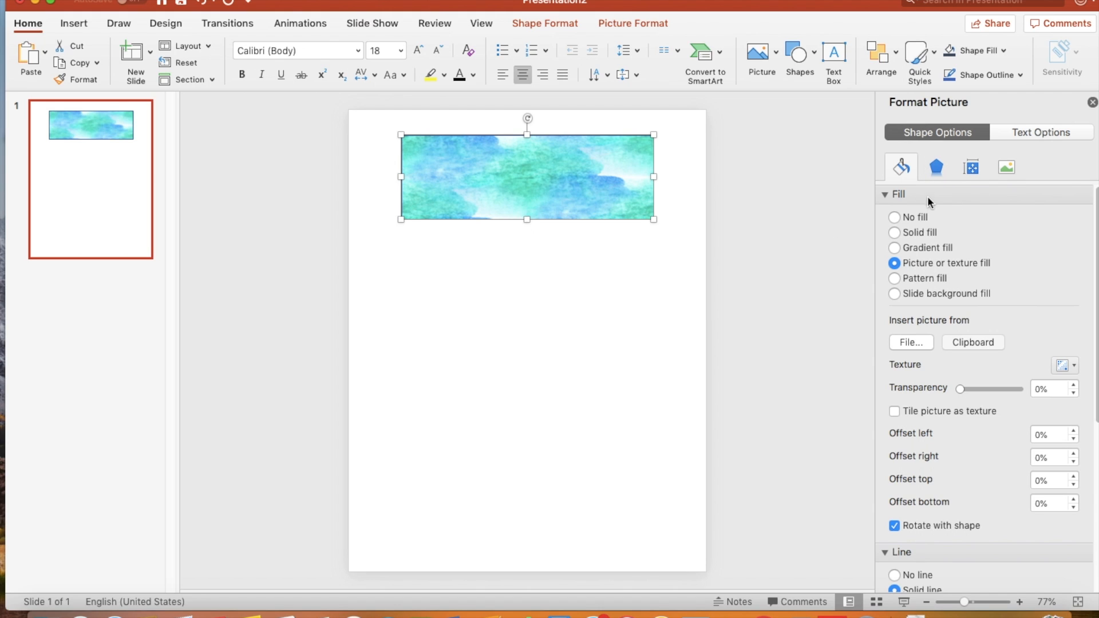
# Step: Remove the rectangle's fill and set its outline width to 5 pt
pyautogui.click(915, 218)
pyautogui.click(663, 284)
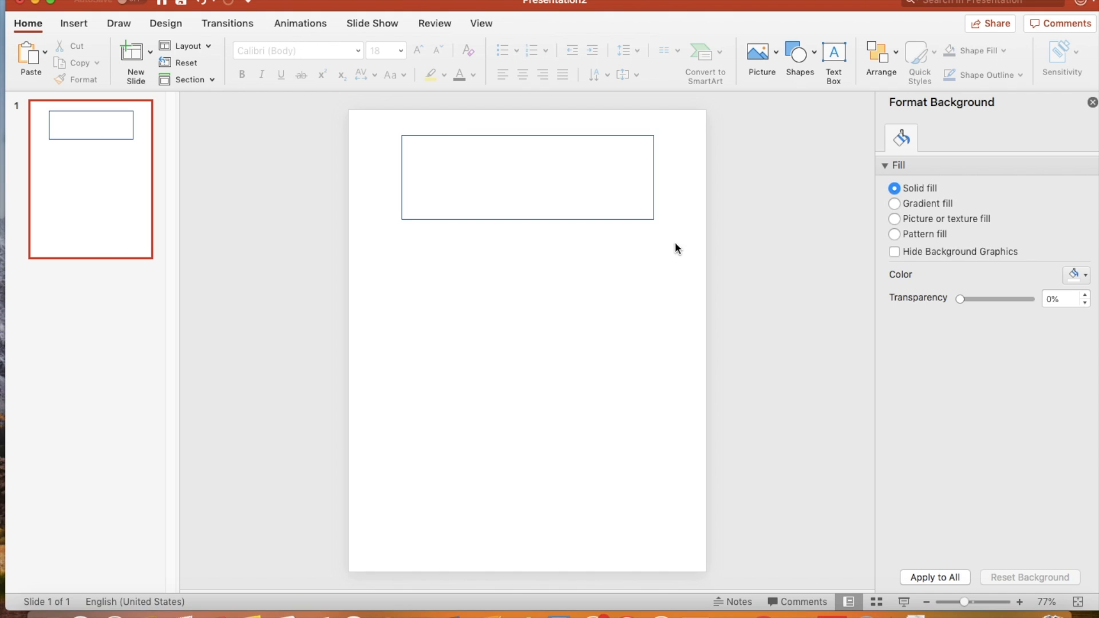
pyautogui.click(654, 188)
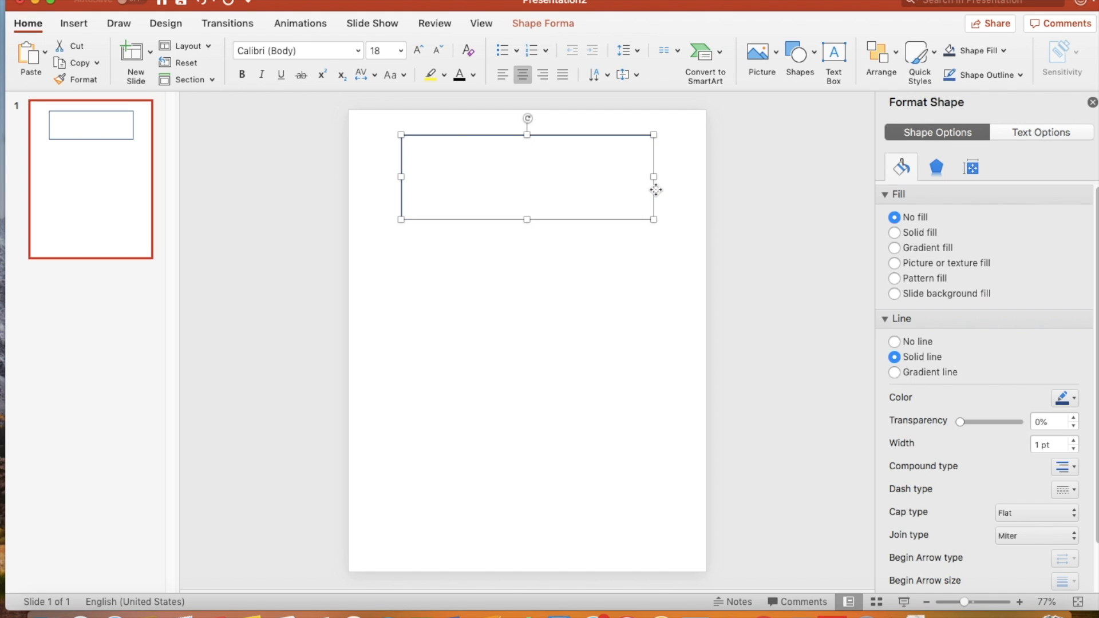
pyautogui.click(885, 193)
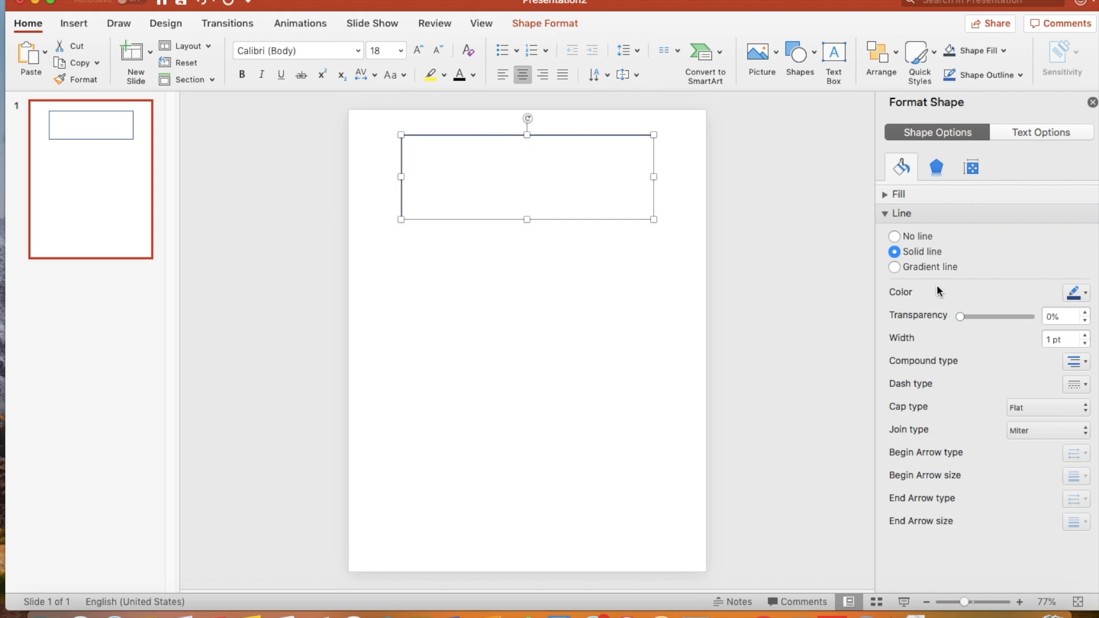
pyautogui.click(1066, 339)
pyautogui.write('5')
pyautogui.press('Return')
pyautogui.click(614, 355)
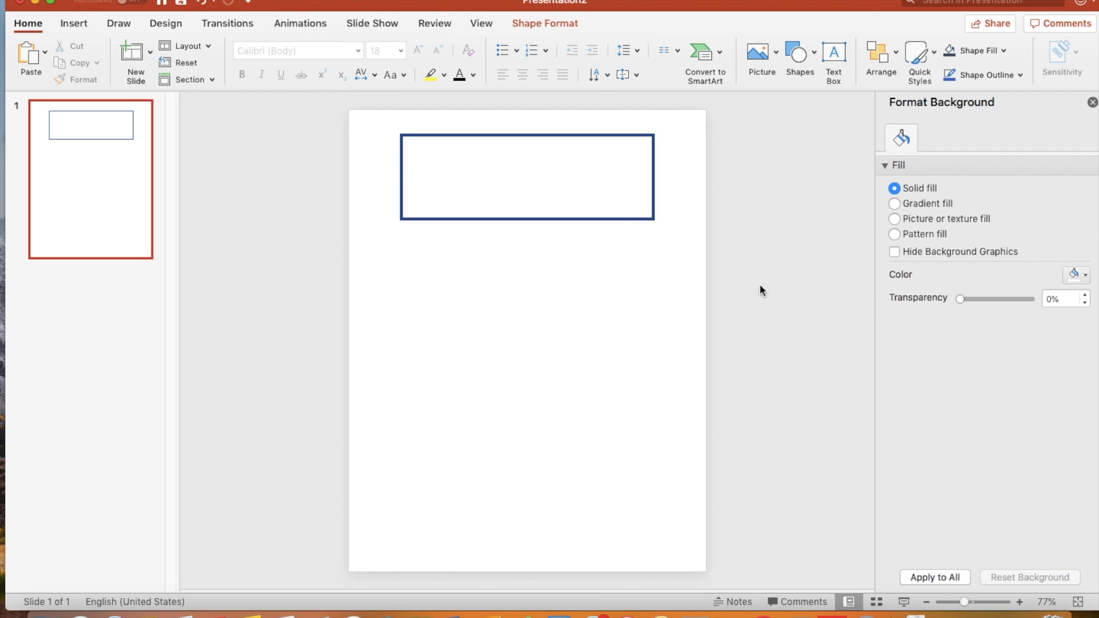
# Step: Increase the rectangle's outline width to 10 pt
pyautogui.click(654, 204)
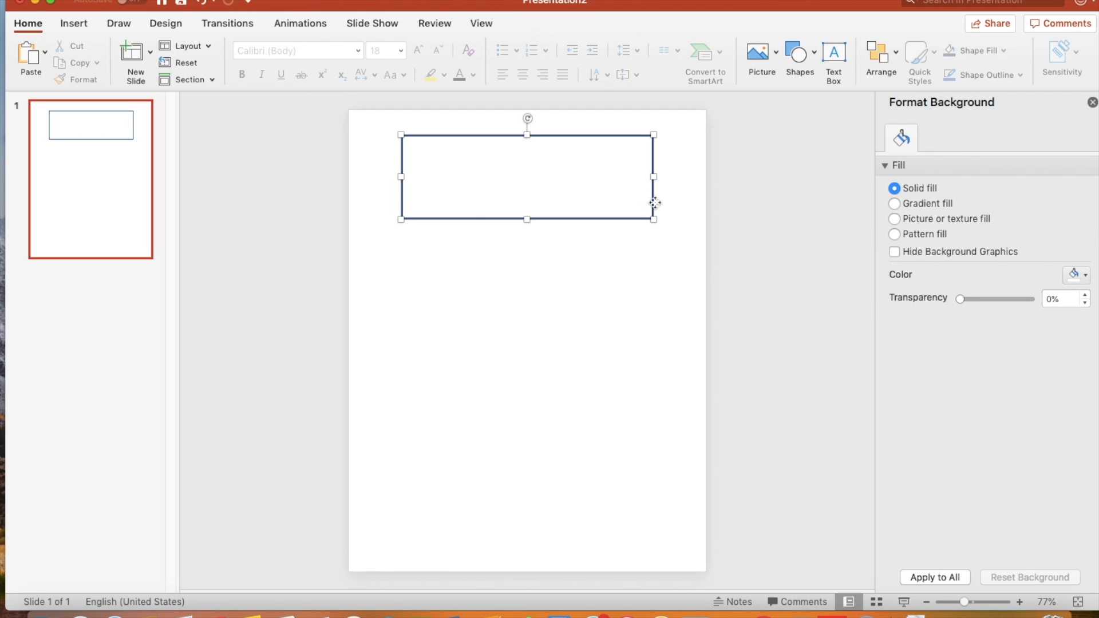
pyautogui.tripleClick(1058, 442)
pyautogui.write('10')
pyautogui.press('Return')
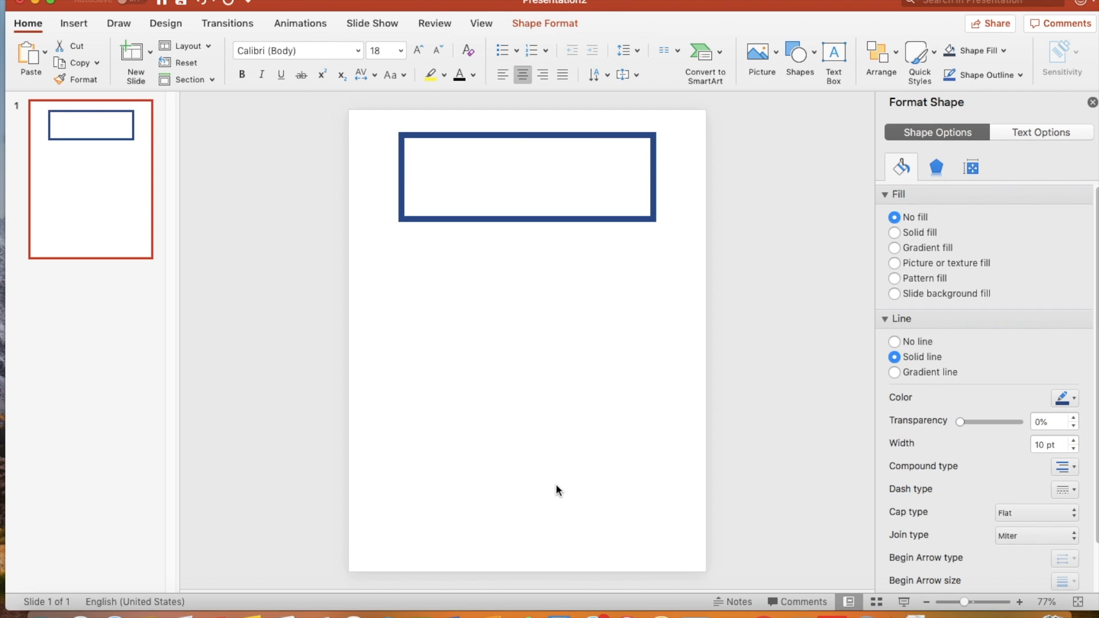
# Step: Change the rectangle's outline to an evenly spaced short-dash style and view it deselected
pyautogui.click(610, 219)
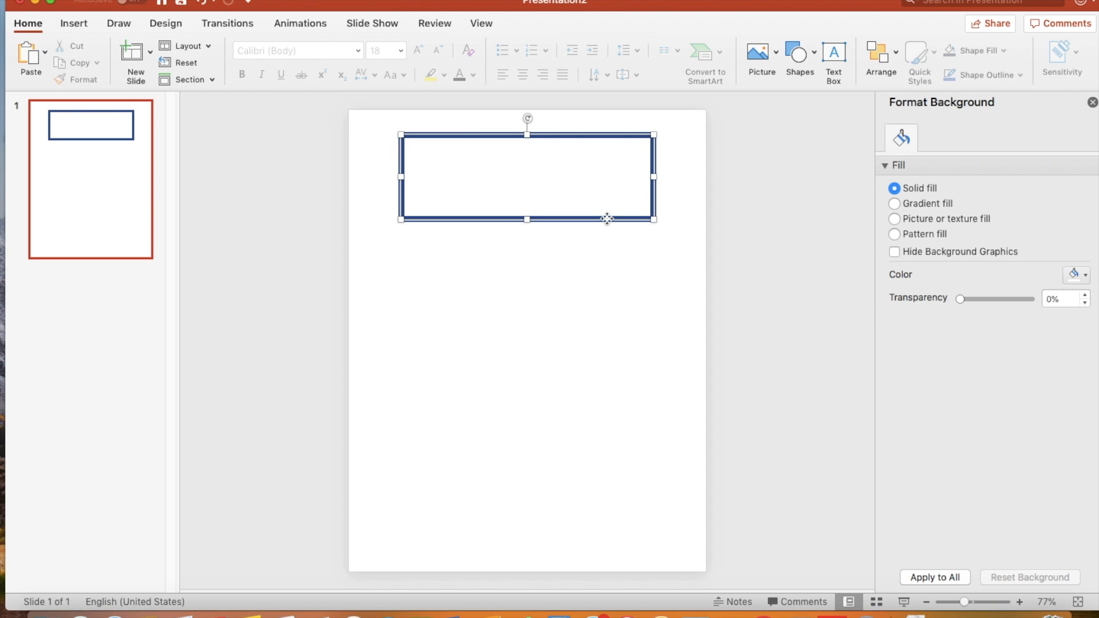
pyautogui.scroll(-2, 1009, 481)
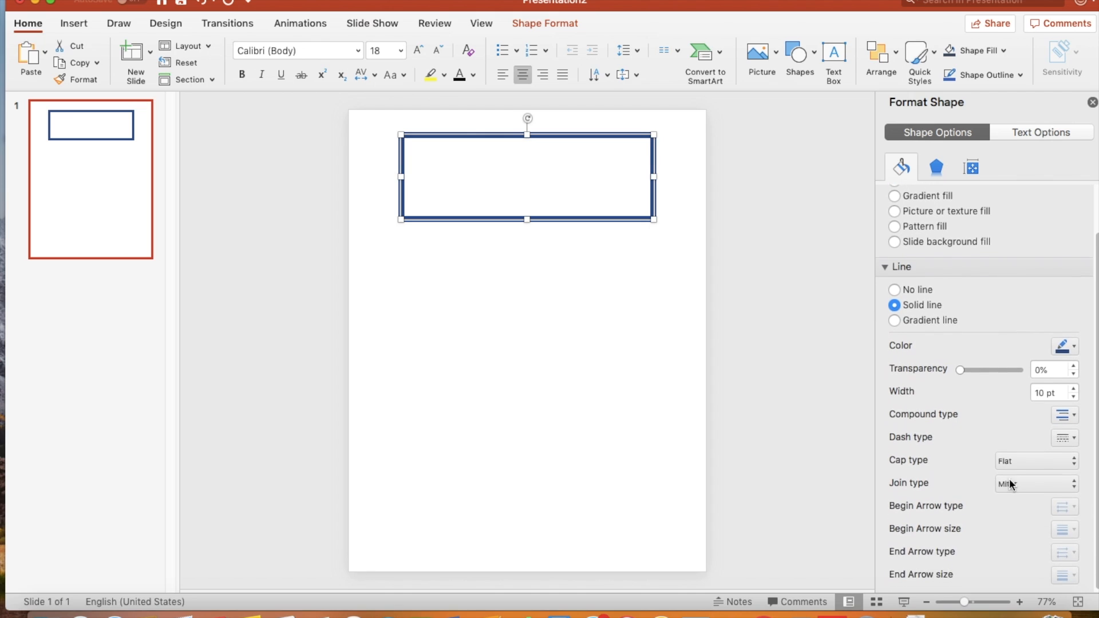
pyautogui.click(1066, 438)
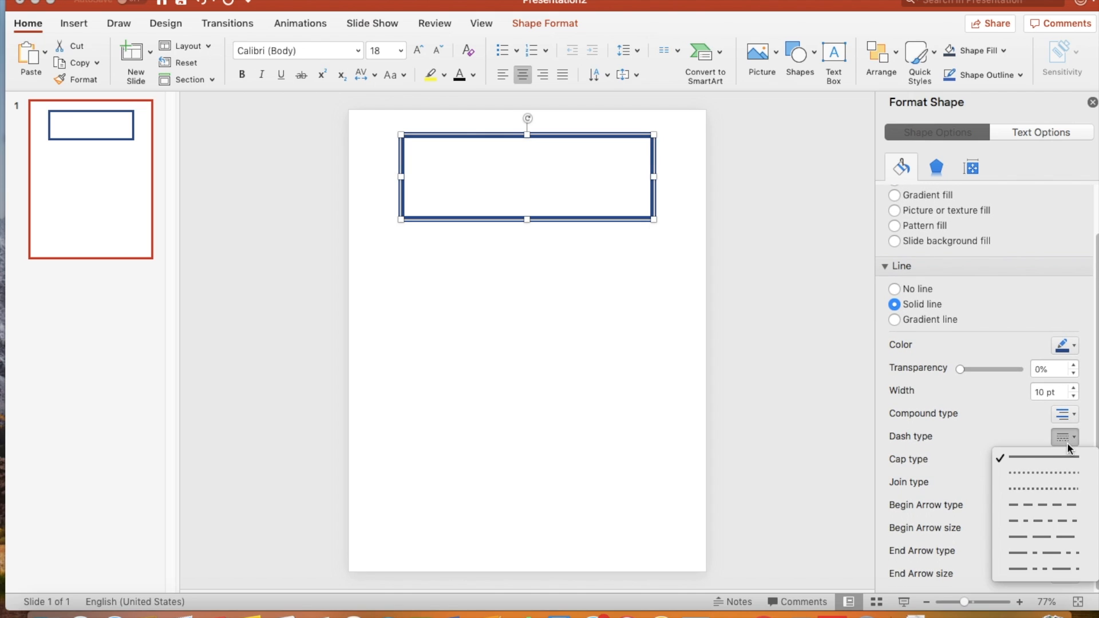
pyautogui.click(1062, 486)
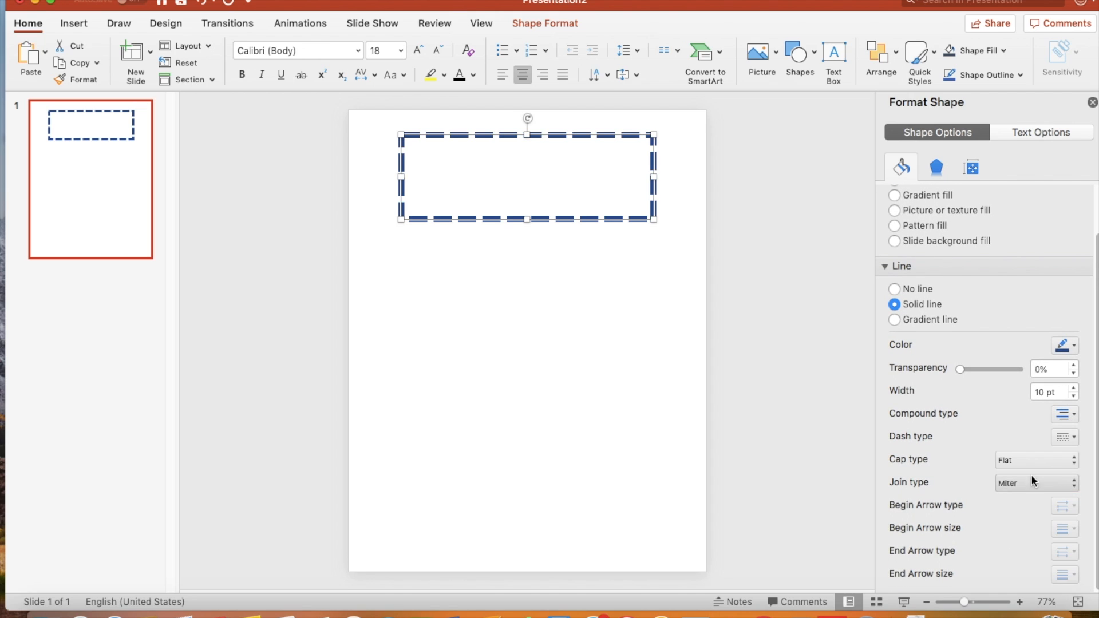
pyautogui.click(690, 401)
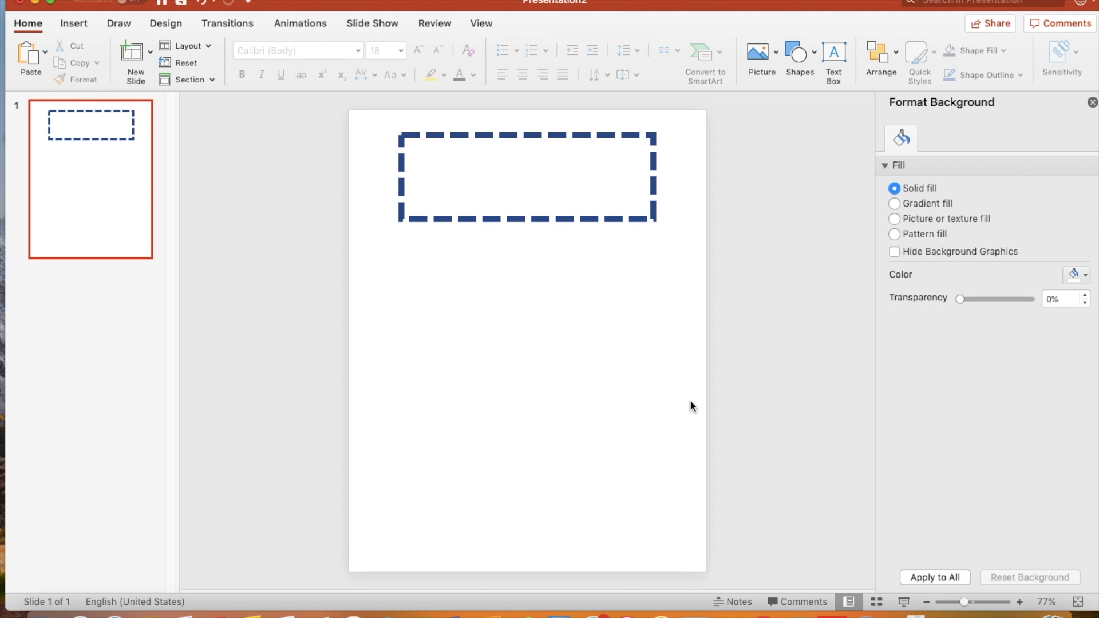
# Step: Try a long-dash-and-two-dots style on the rectangle's outline and undo the dash and 10 pt width changes
pyautogui.click(654, 218)
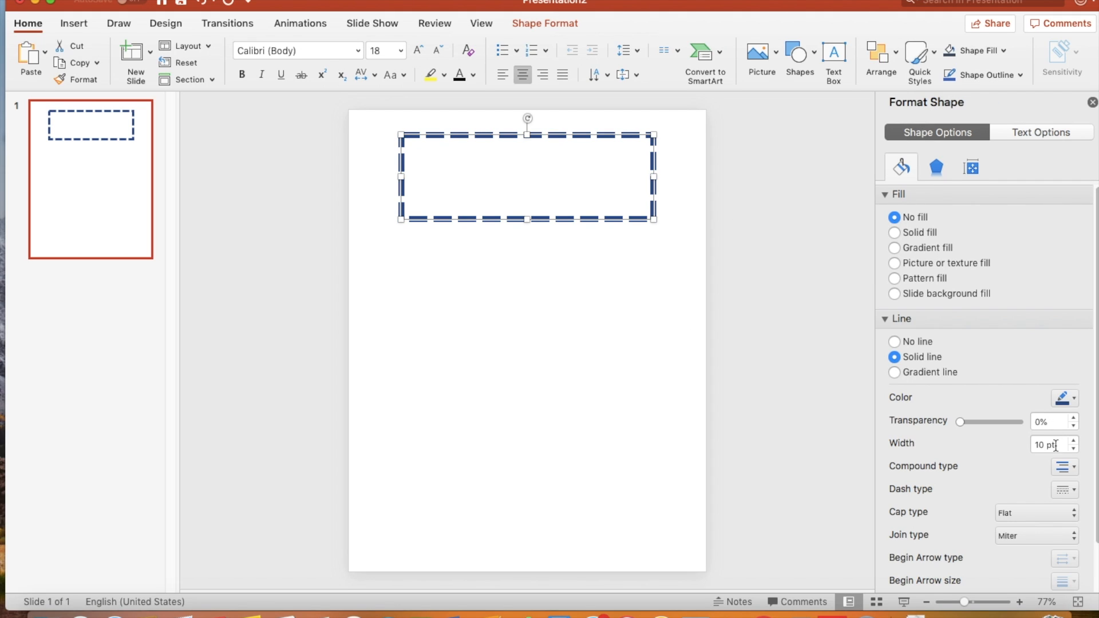
pyautogui.click(1065, 488)
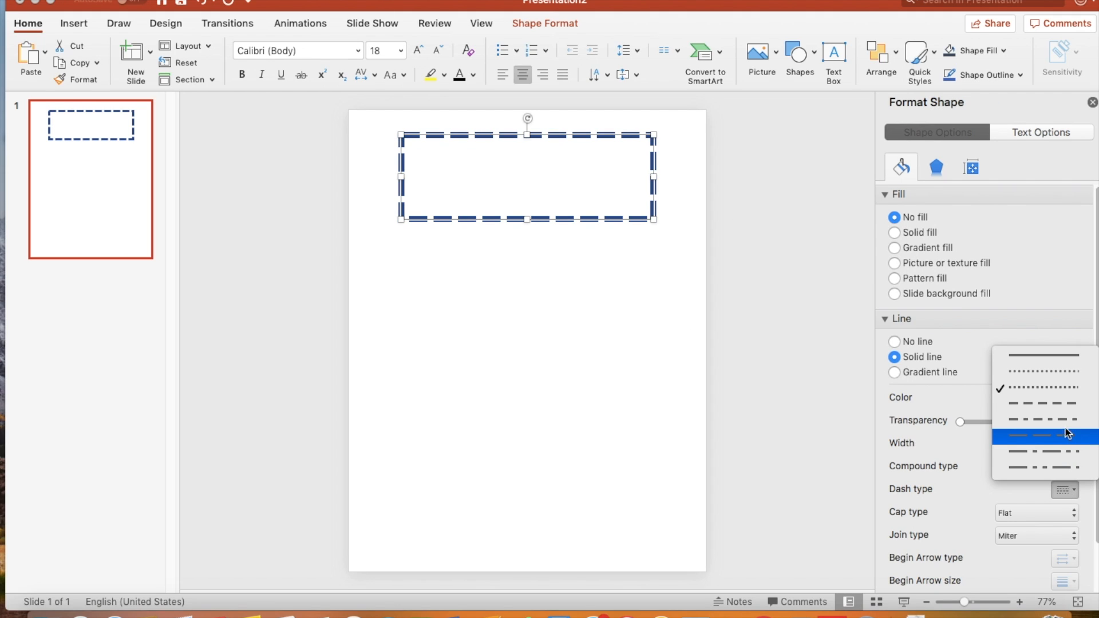
pyautogui.click(1066, 467)
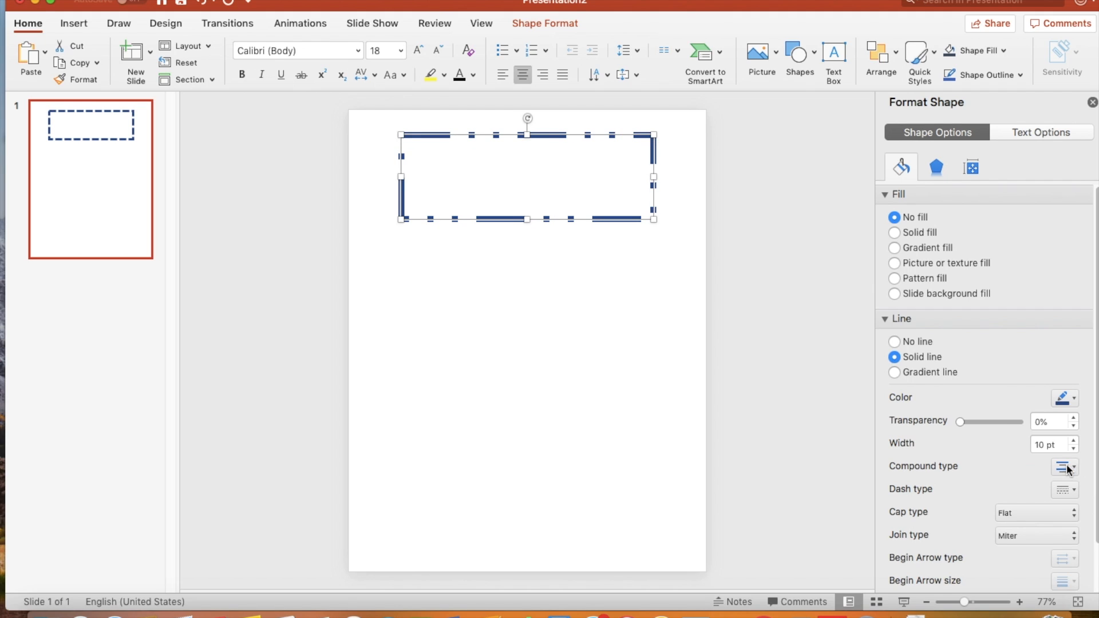
pyautogui.press('super+z')
# Step: Color the rectangle's outline with the standard light blue
pyautogui.click(1074, 399)
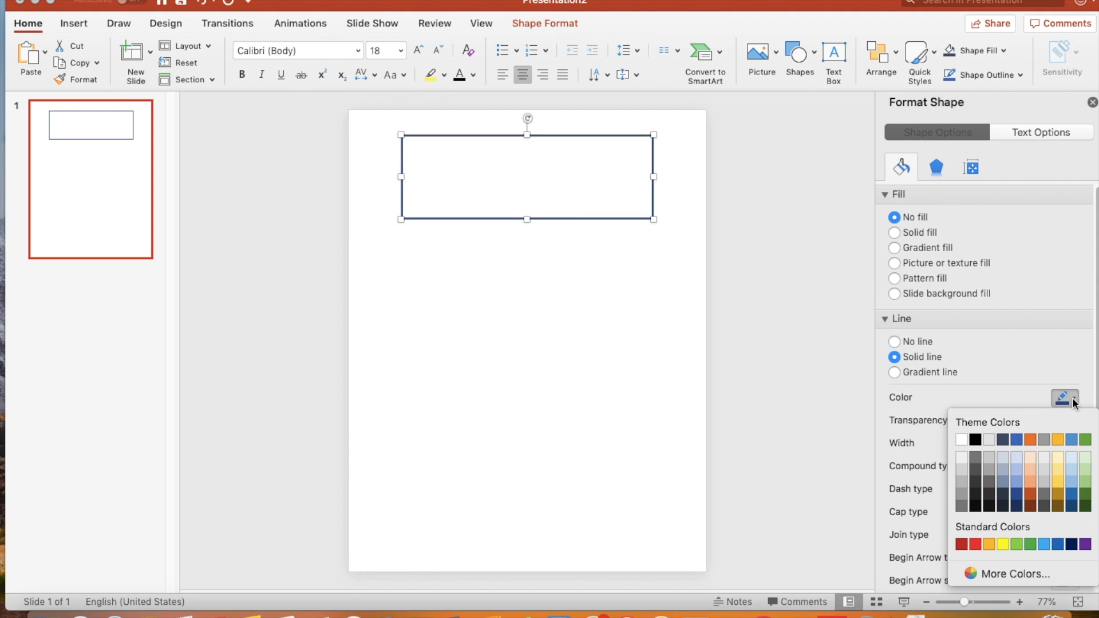
pyautogui.click(1044, 544)
pyautogui.click(588, 318)
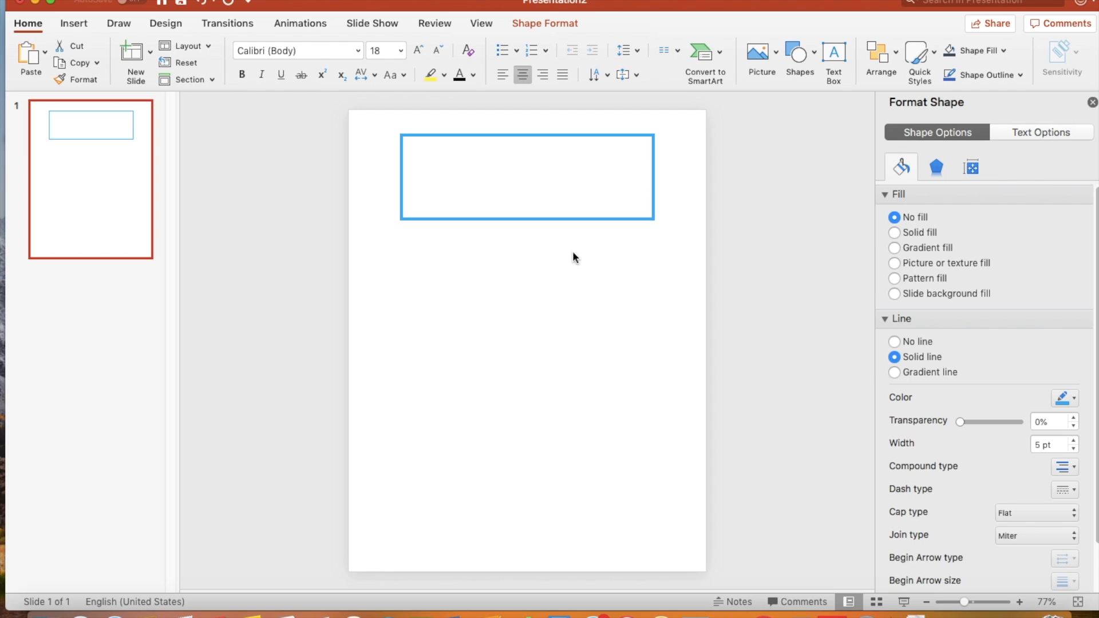
# Step: Add a black glow effect around the rectangle's outline
pyautogui.moveTo(572, 219); pyautogui.dragTo(577, 215)
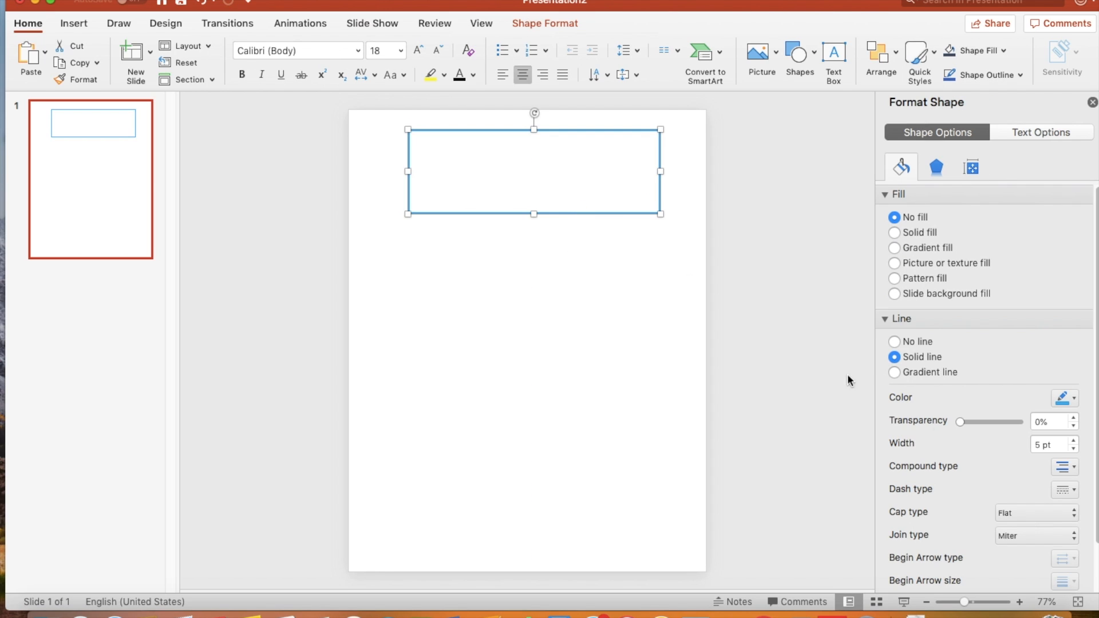
pyautogui.click(937, 167)
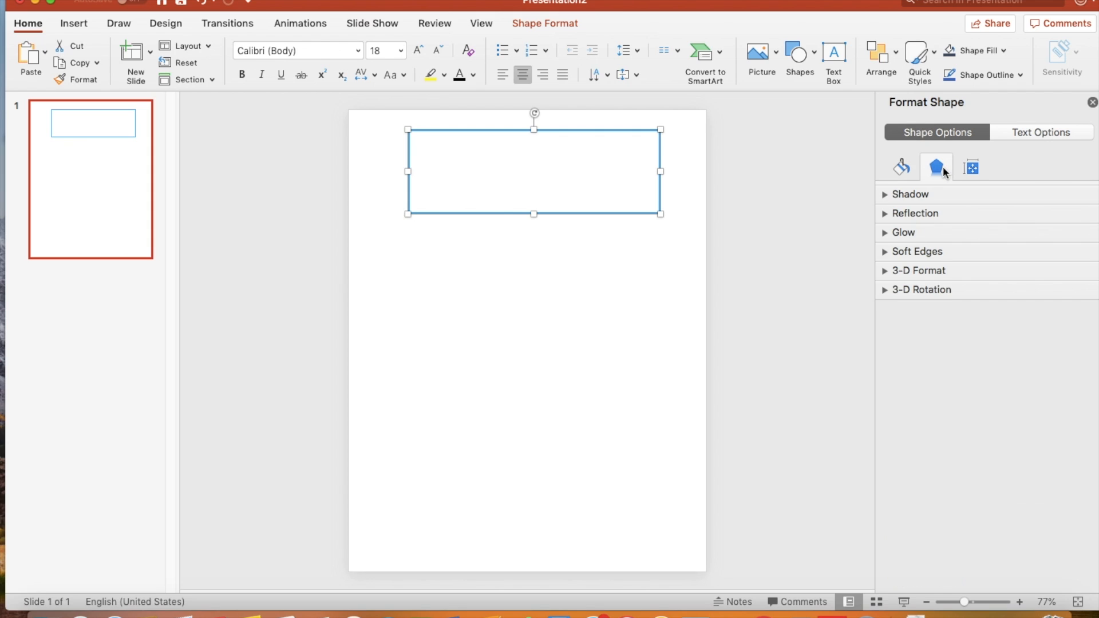
pyautogui.click(885, 233)
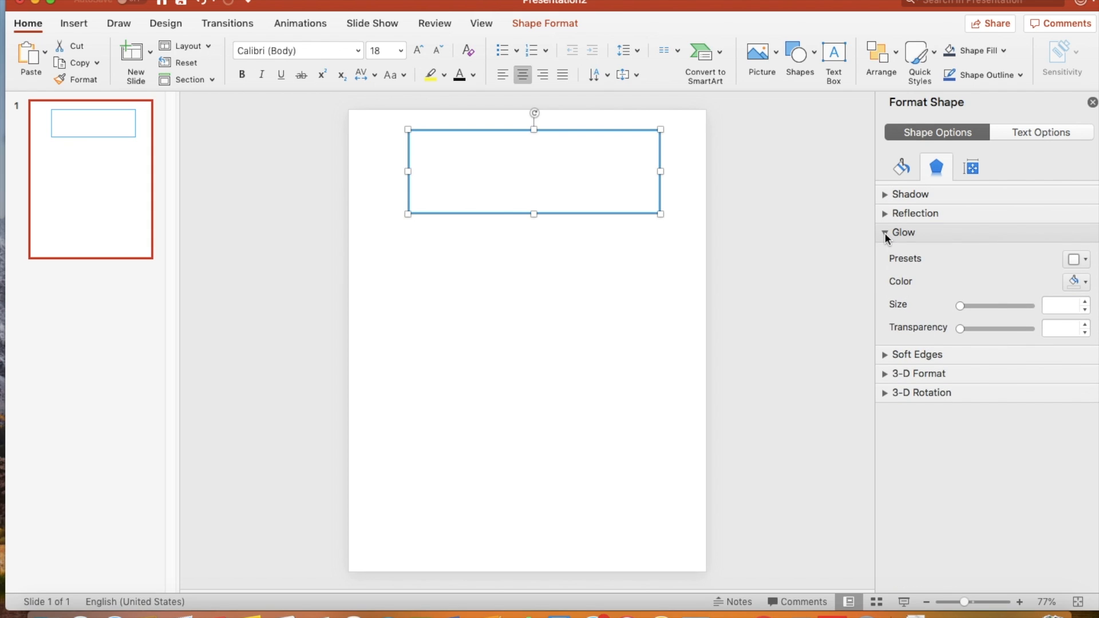
pyautogui.click(1077, 280)
pyautogui.click(975, 324)
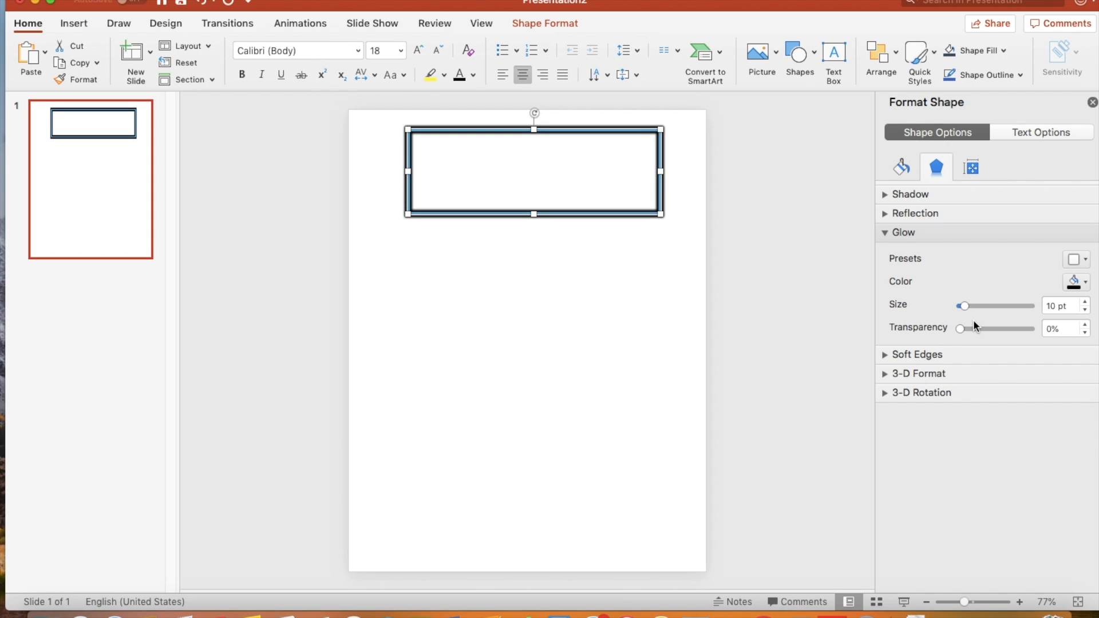
pyautogui.click(636, 305)
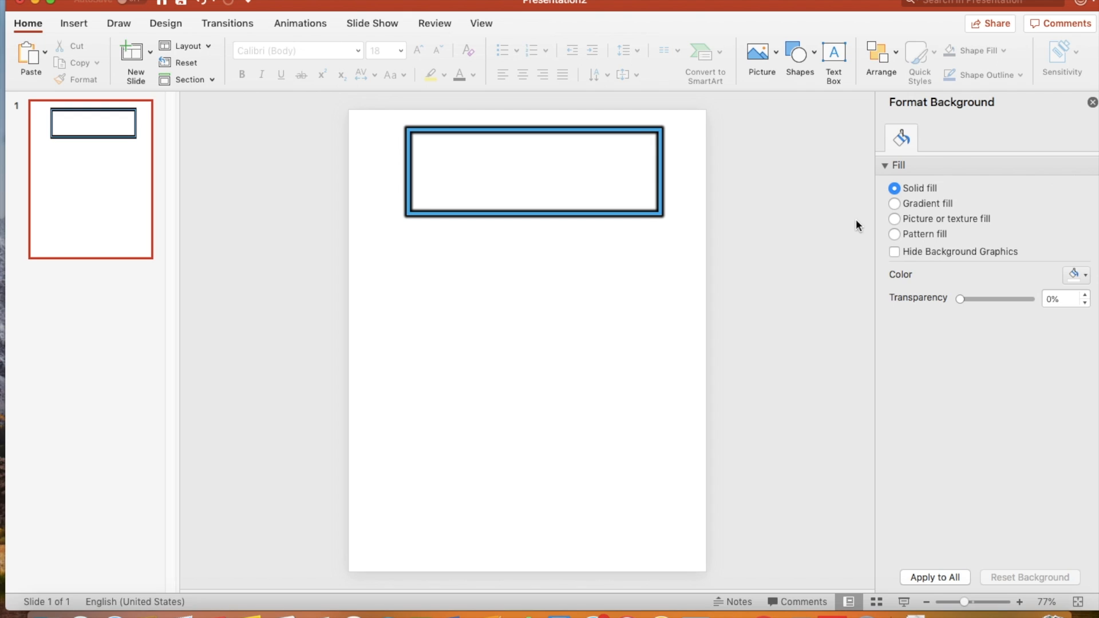
# Step: Change the rectangle's glow color to the standard light green and center the rectangle horizontally near the page's upper edge
pyautogui.click(659, 182)
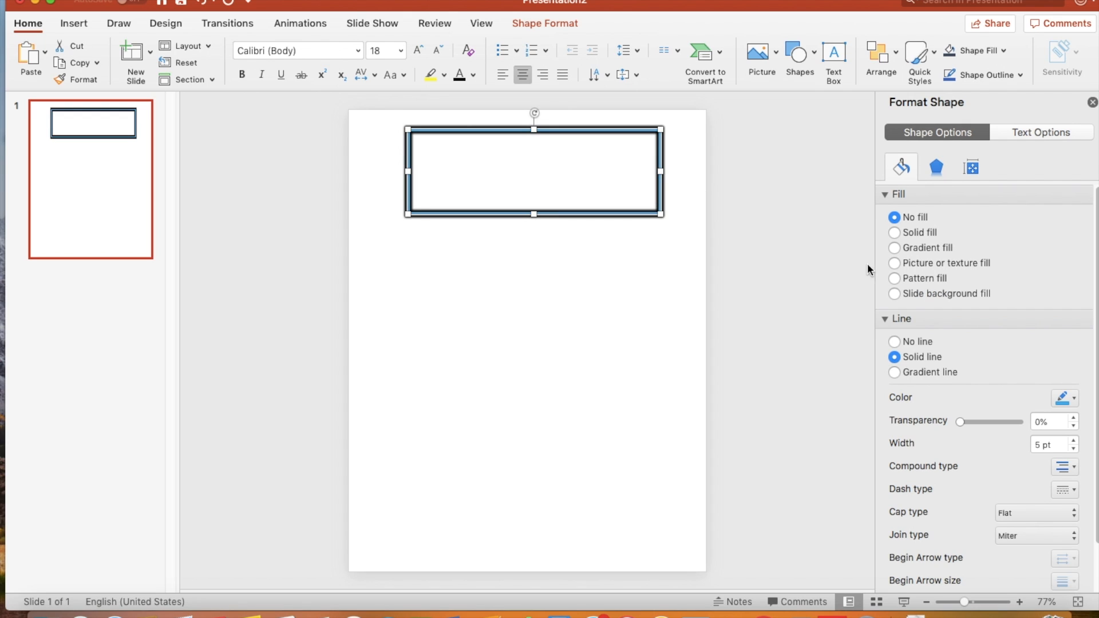
pyautogui.click(935, 166)
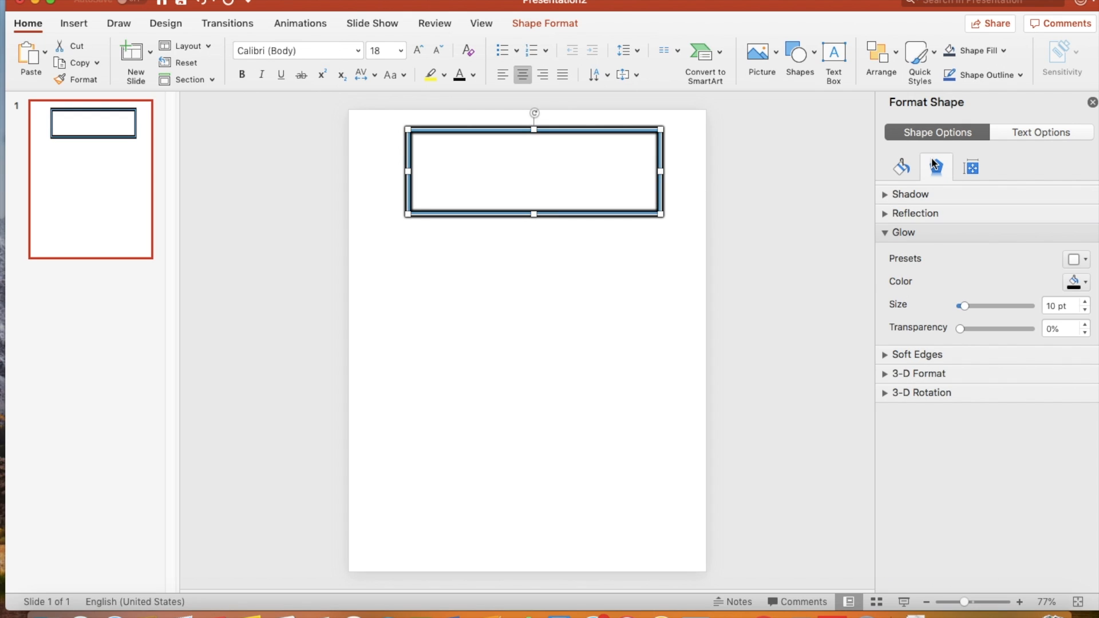
pyautogui.click(1076, 286)
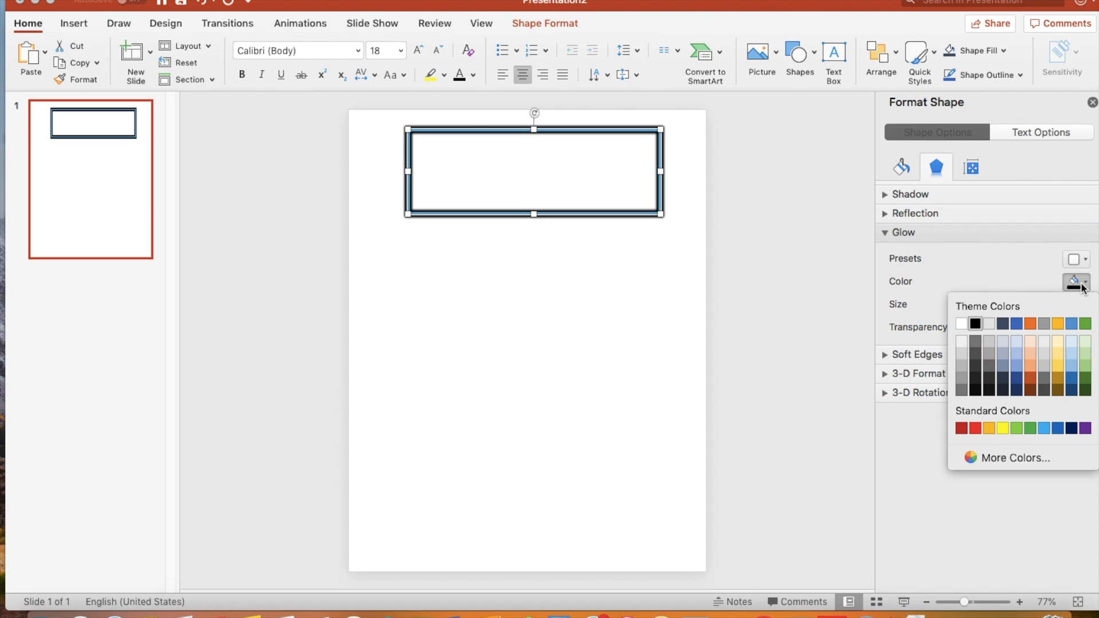
pyautogui.click(1019, 428)
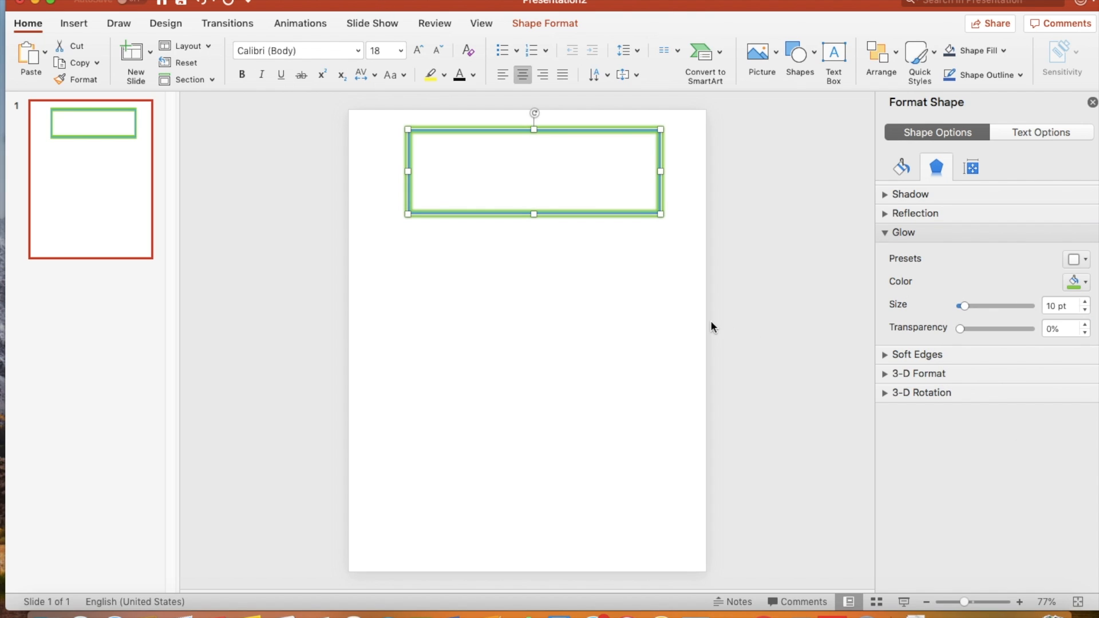
pyautogui.click(690, 342)
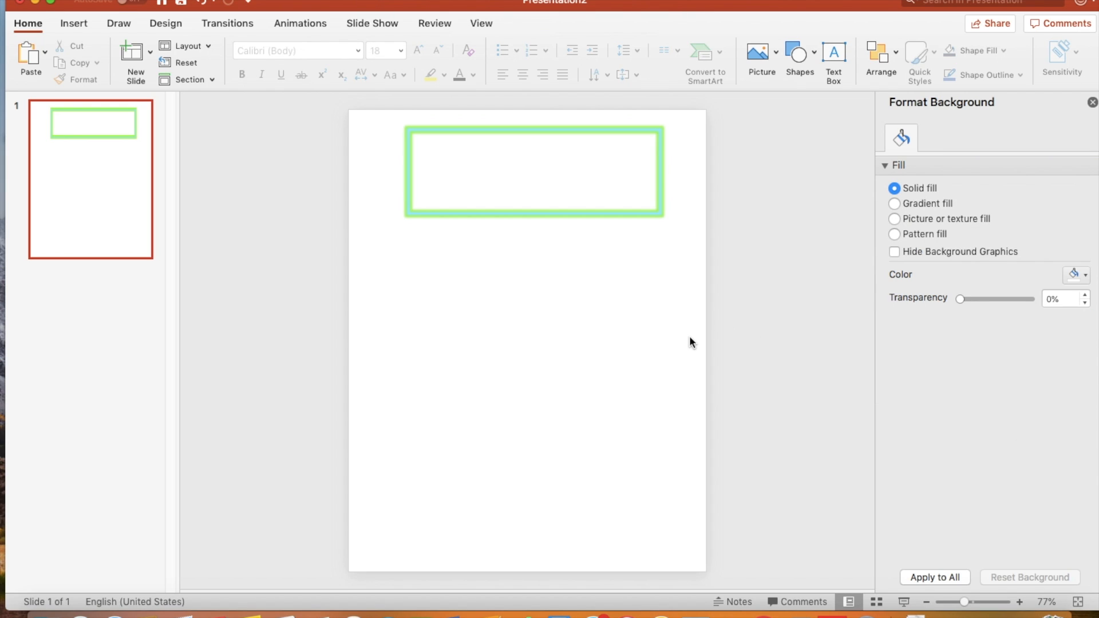
pyautogui.moveTo(623, 212)
pyautogui.mouseDown()
pyautogui.moveTo(621, 233)
pyautogui.moveTo(640, 226)
pyautogui.moveTo(629, 227)
pyautogui.mouseUp()
pyautogui.click(662, 306)
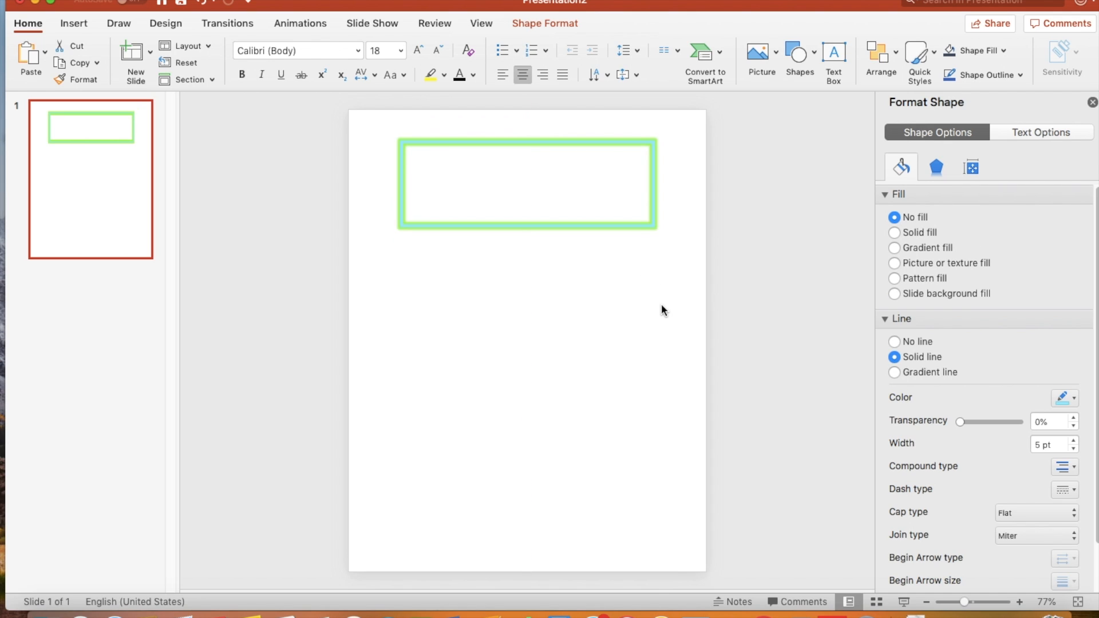
# Step: Add a text box below the rectangle containing the text COLOR PAPER
pyautogui.click(833, 55)
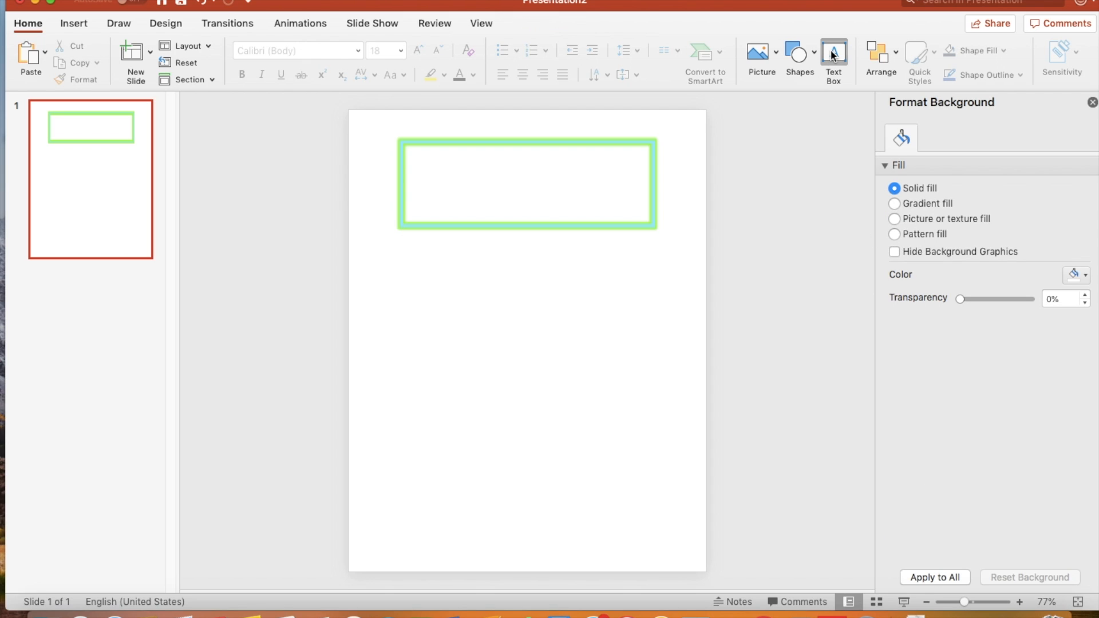
pyautogui.click(455, 332)
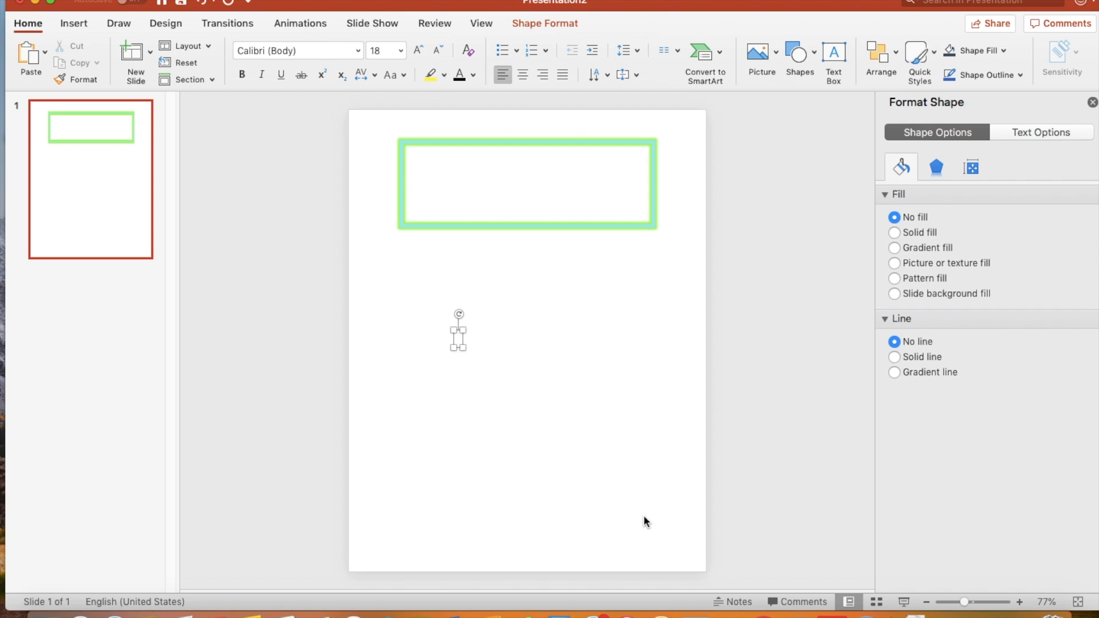
pyautogui.write('COLOR PAPER')
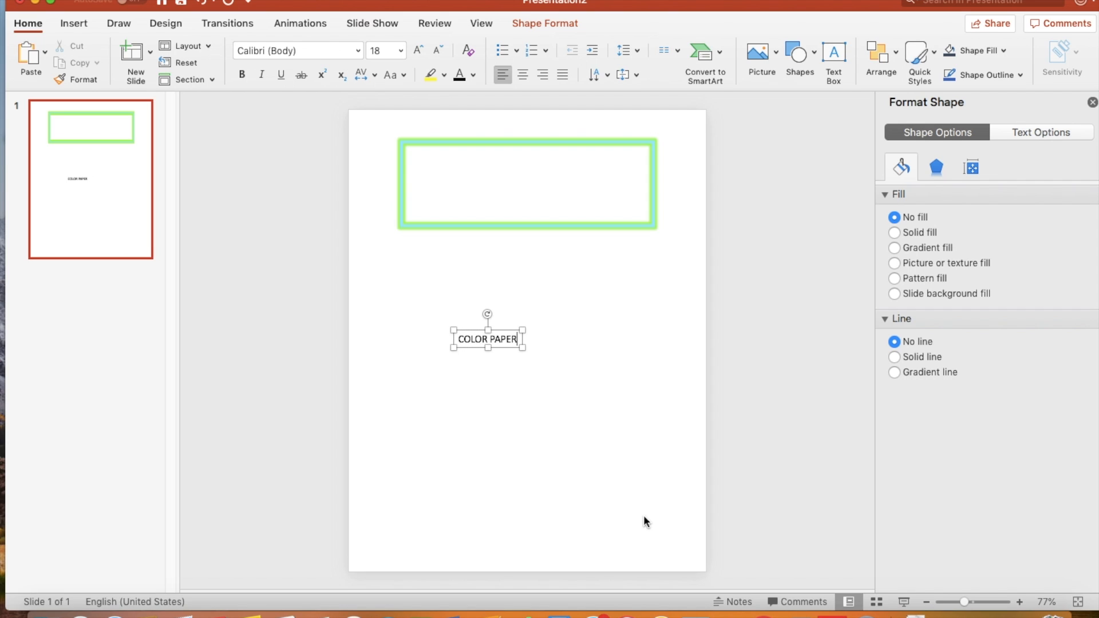
# Step: Center the COLOR PAPER text box beneath the rectangle and set its font to KG Blank Space Solid
pyautogui.moveTo(506, 331); pyautogui.dragTo(541, 267)
pyautogui.tripleClick(539, 276)
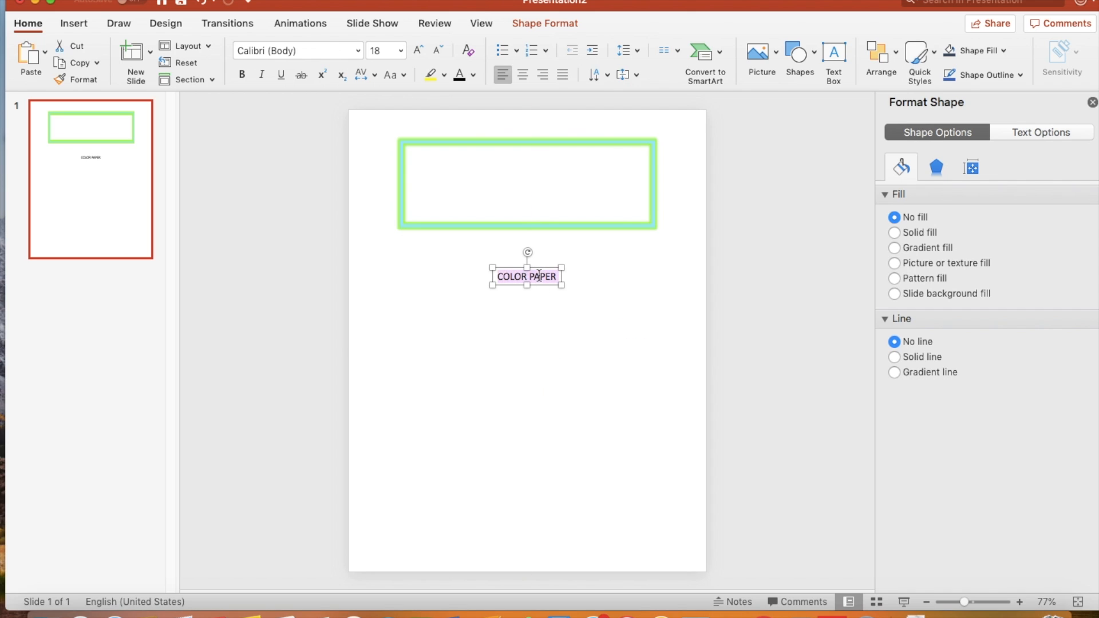
pyautogui.click(357, 54)
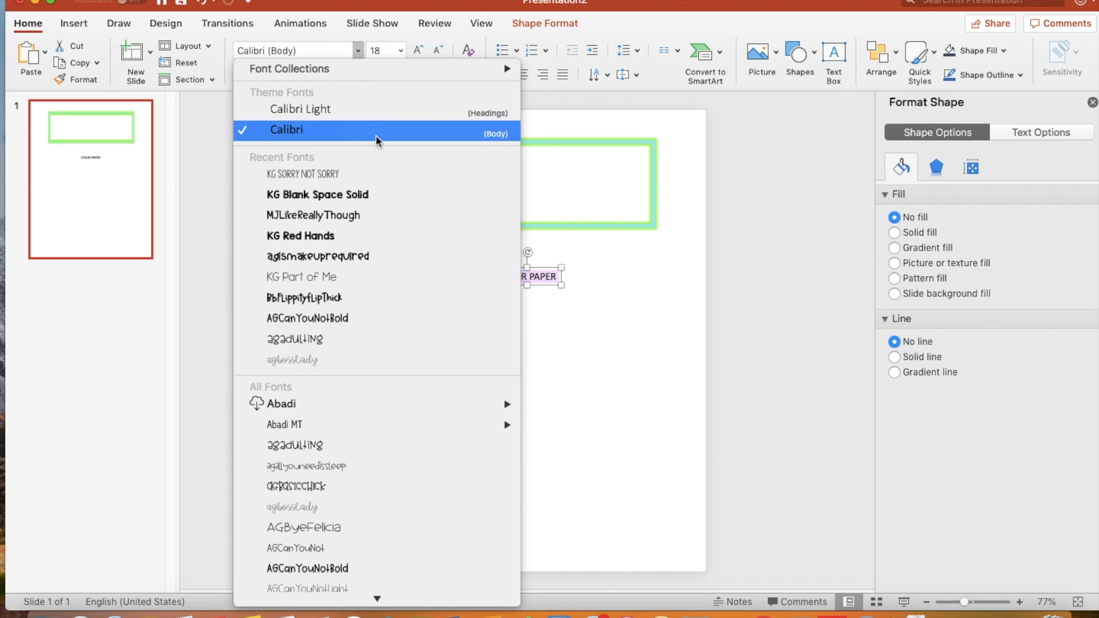
pyautogui.click(375, 198)
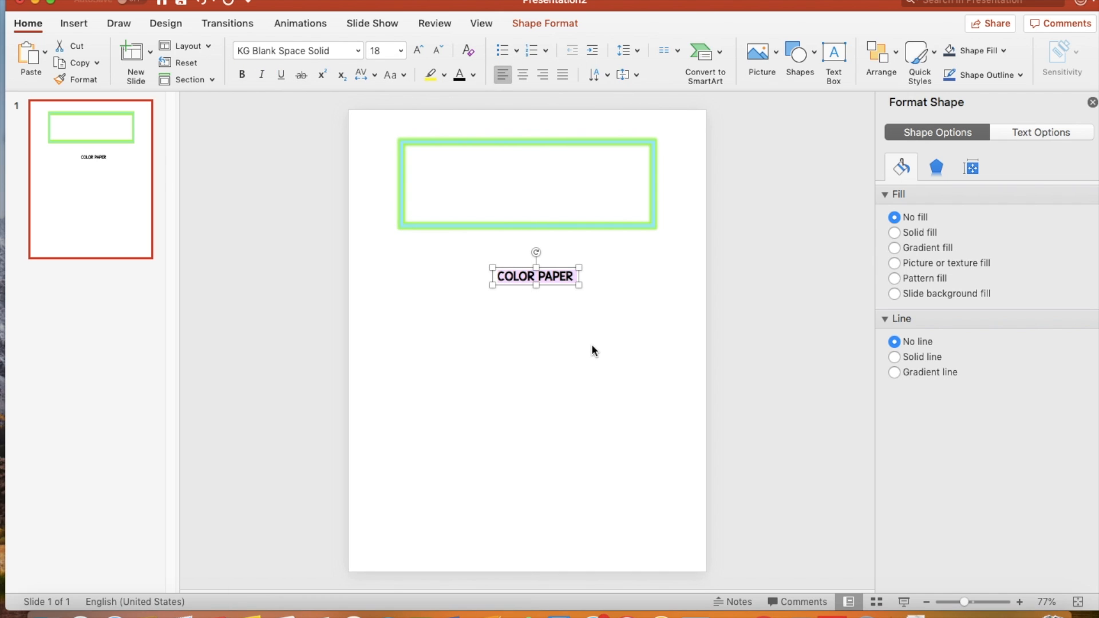
# Step: Set the COLOR PAPER font size to 60 and move the enlarged text box back beneath the rectangle
pyautogui.click(402, 51)
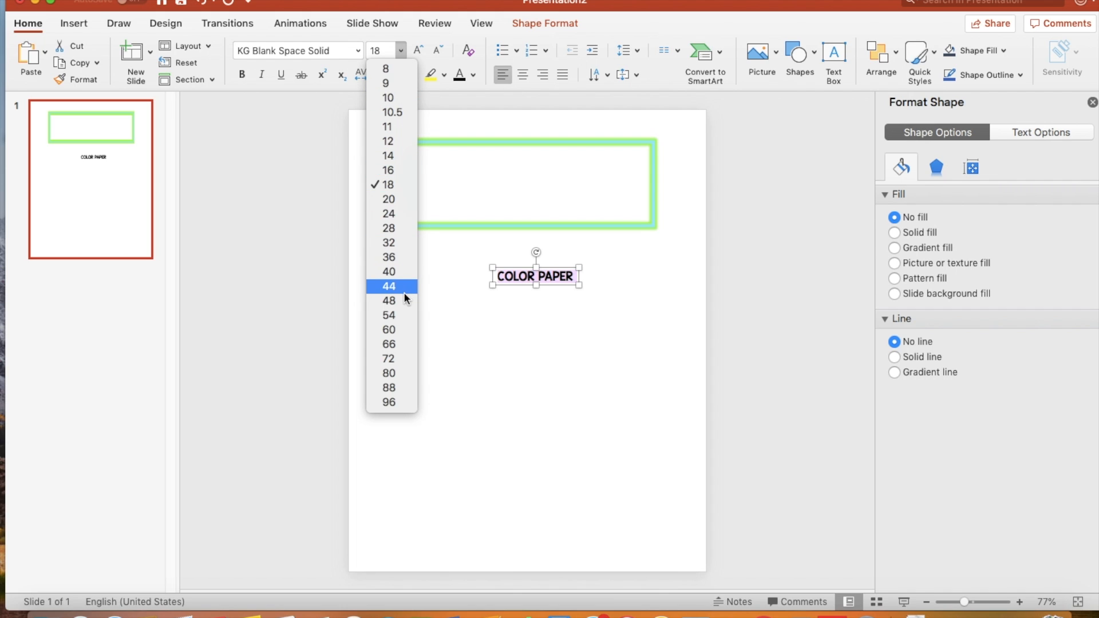
pyautogui.click(397, 329)
pyautogui.moveTo(669, 277); pyautogui.dragTo(567, 290)
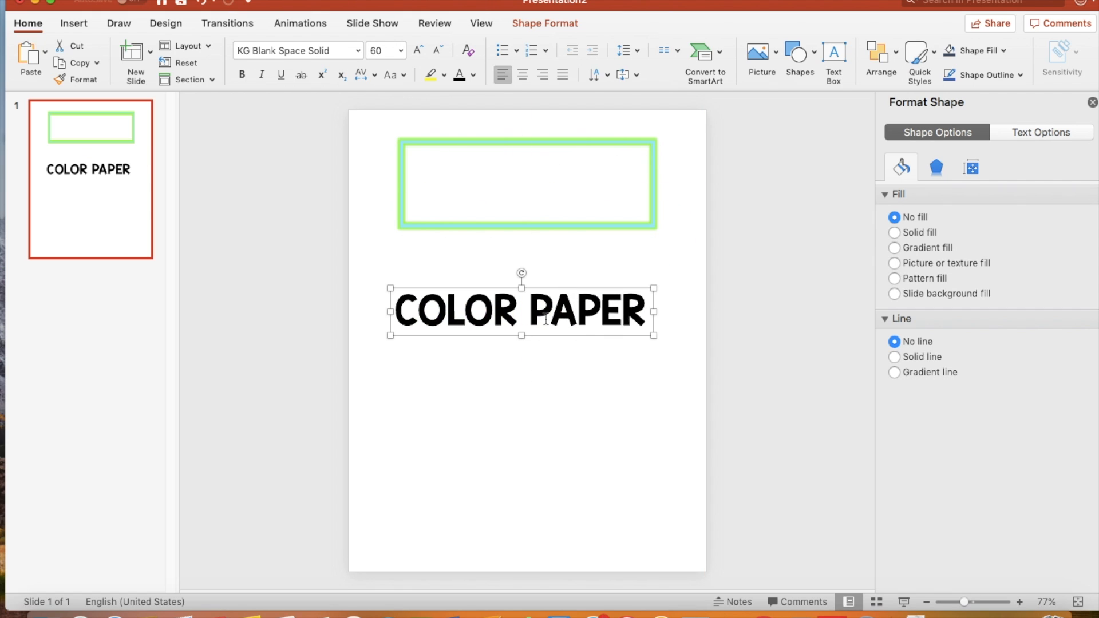
# Step: Delete the word PAPER from the text box and move the remaining COLOR text into the upper half of the rectangle
pyautogui.doubleClick(587, 309)
pyautogui.press('BackSpace')
pyautogui.moveTo(483, 280); pyautogui.dragTo(548, 147)
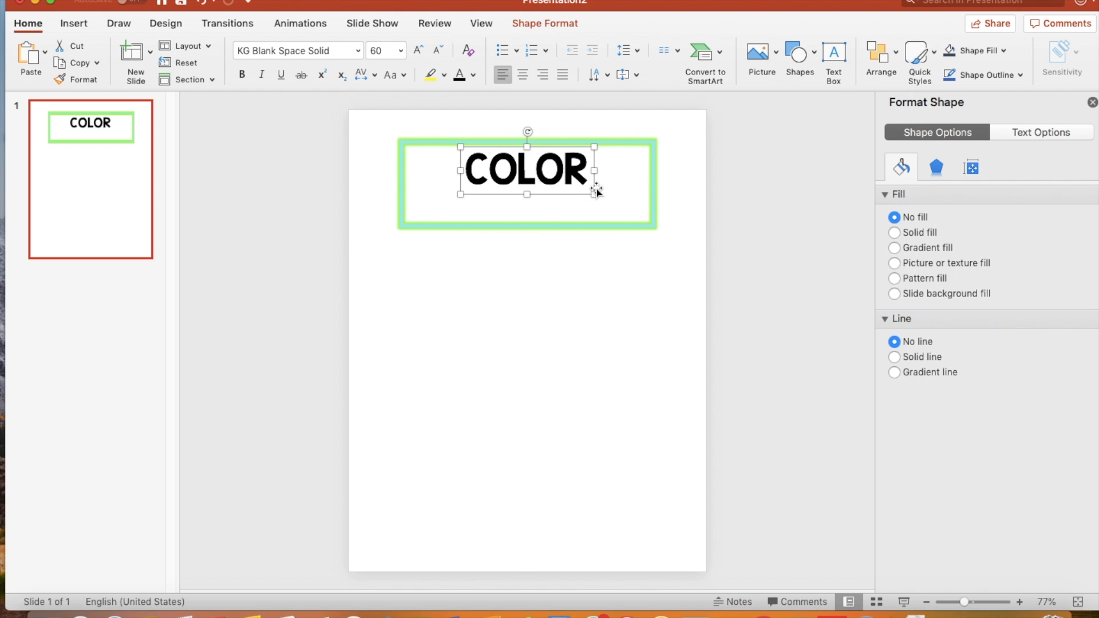
# Step: Duplicate the COLOR text box directly below itself inside the rectangle and change the copy's text to PAPER
pyautogui.moveTo(595, 188); pyautogui.dragTo(597, 216)
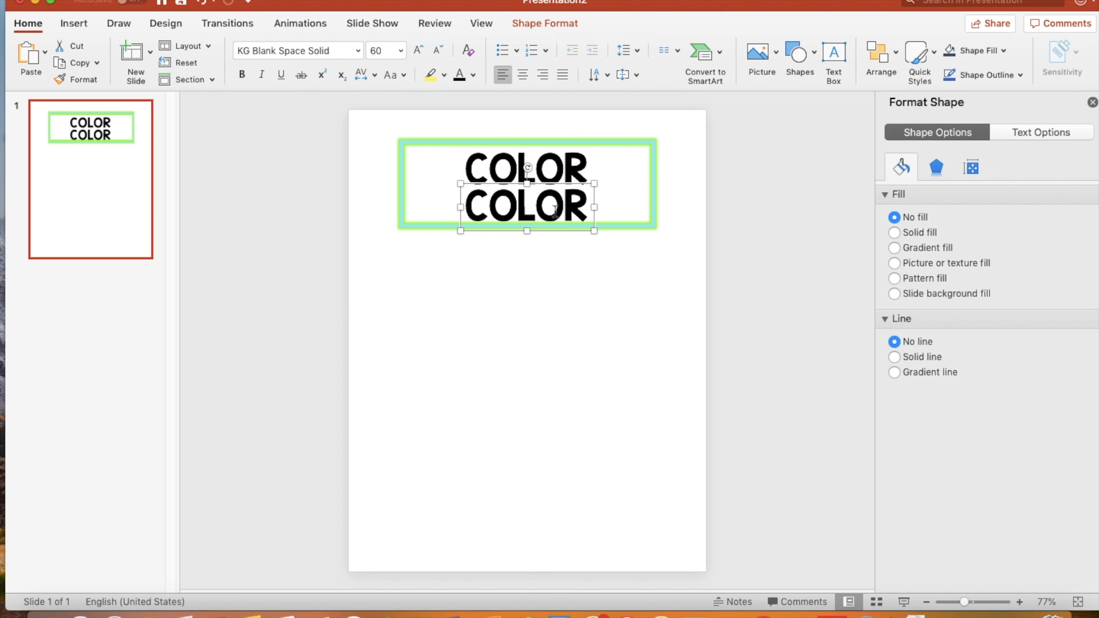
pyautogui.doubleClick(555, 212)
pyautogui.write('PAPER')
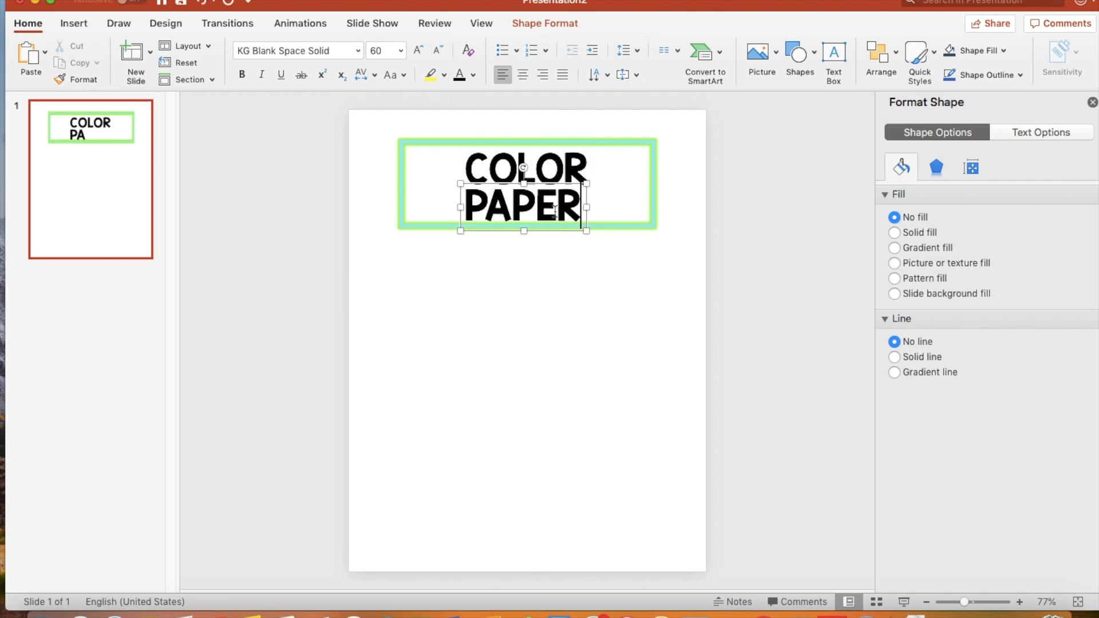
# Step: Nudge COLOR slightly up and PAPER slightly right and up so both words are stacked and centered inside the rectangle
pyautogui.click(572, 160)
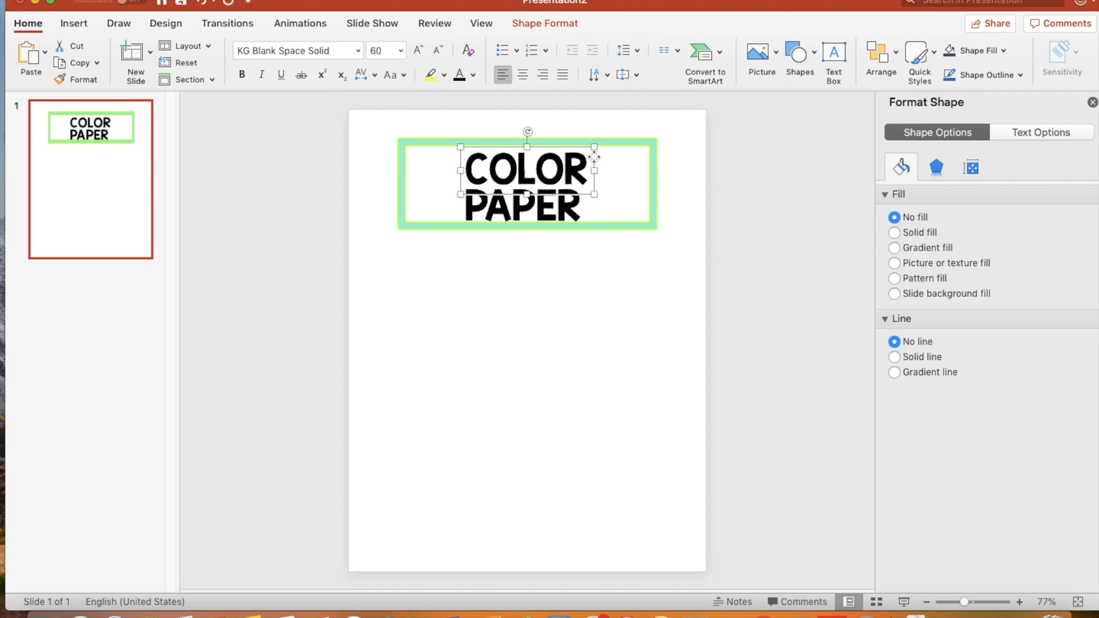
pyautogui.click(588, 203)
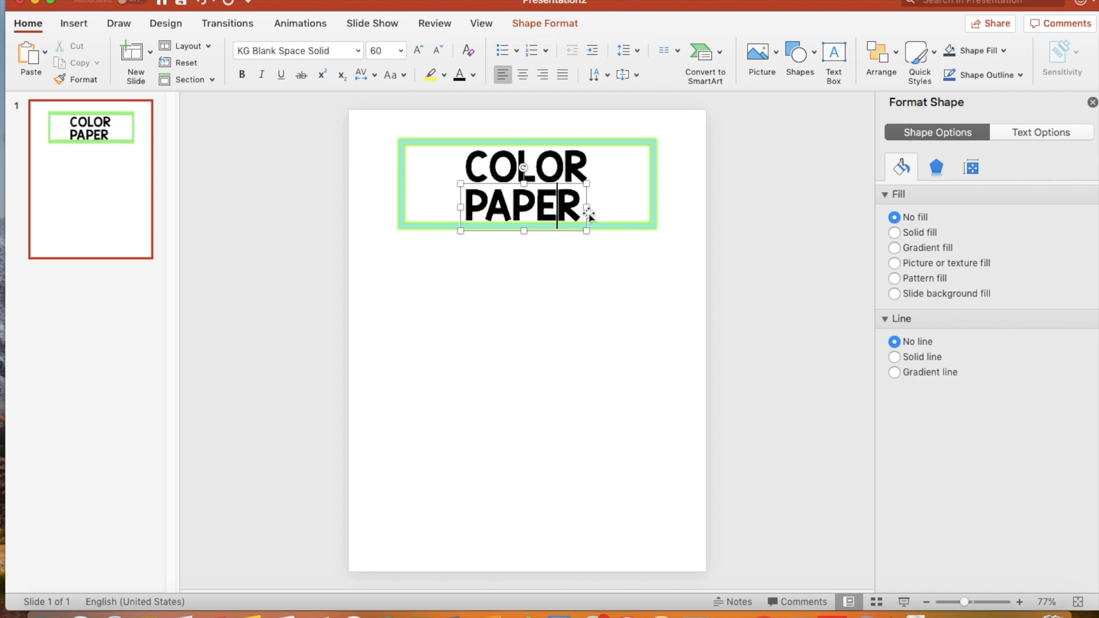
pyautogui.press('Right')
pyautogui.press('Right')
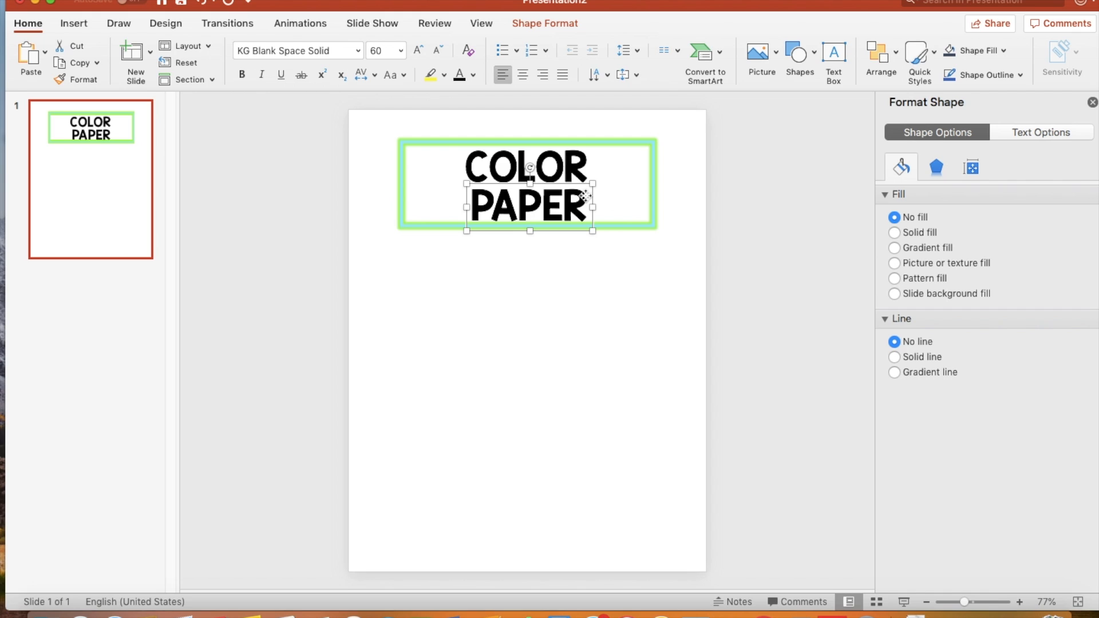
pyautogui.press('Up')
pyautogui.press('Up')
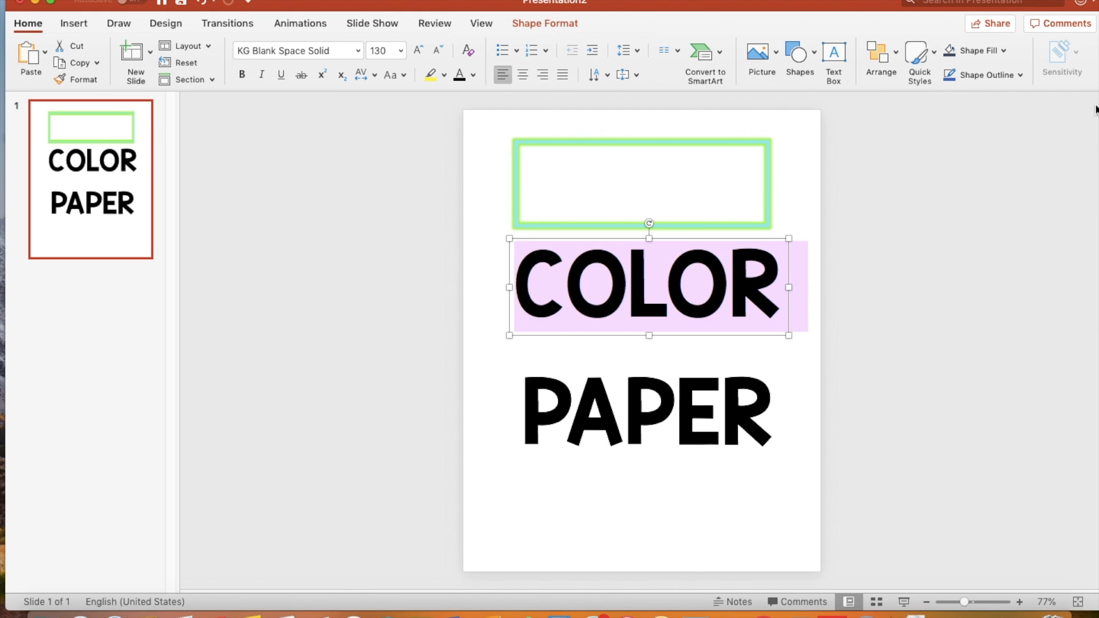
# Step: Try a solid fill on the COLOR text box's shape and set it back to no fill
pyautogui.rightClick(740, 280)
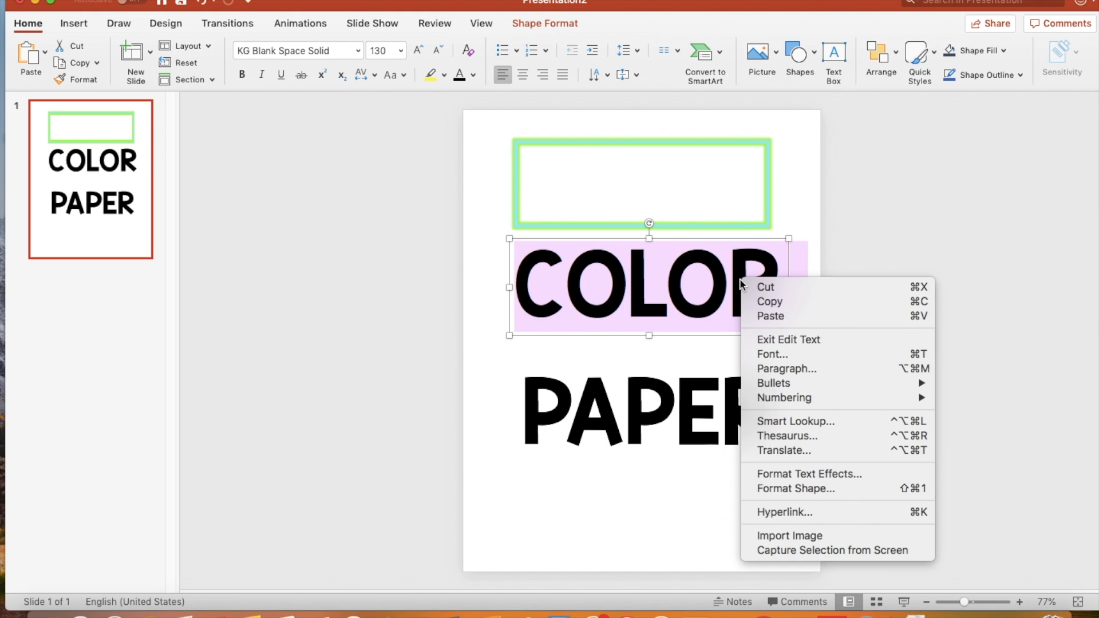
pyautogui.click(820, 477)
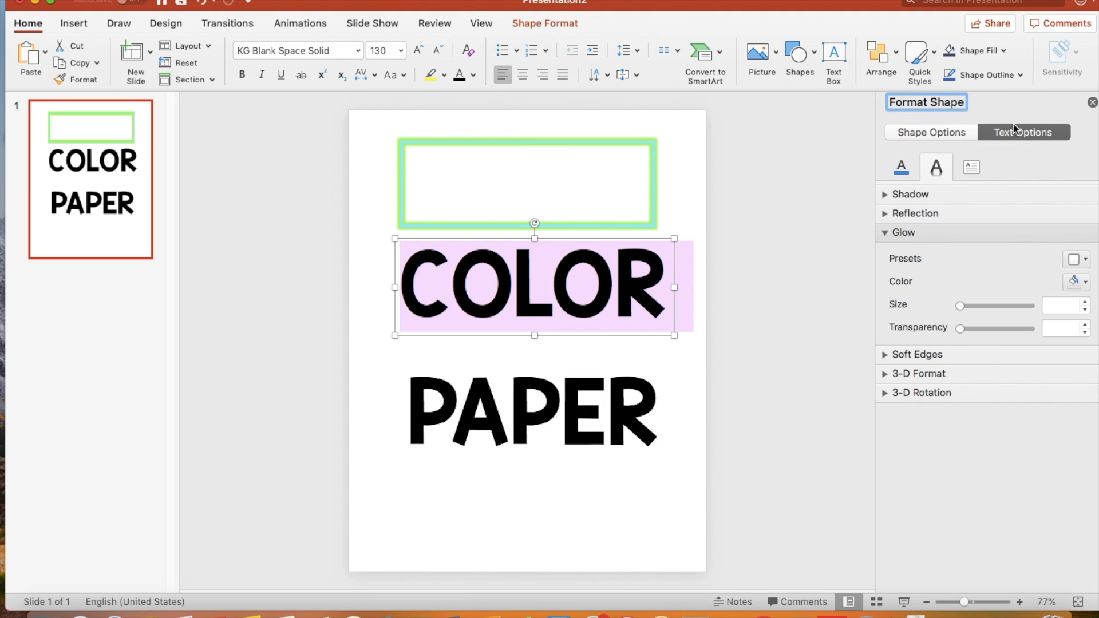
pyautogui.click(969, 133)
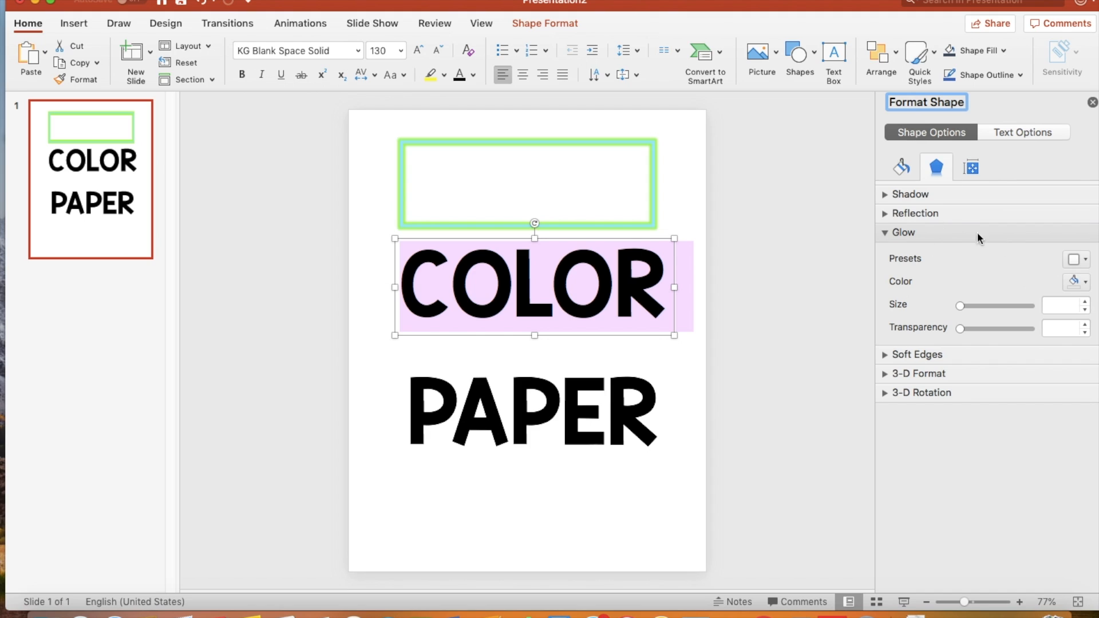
pyautogui.click(900, 168)
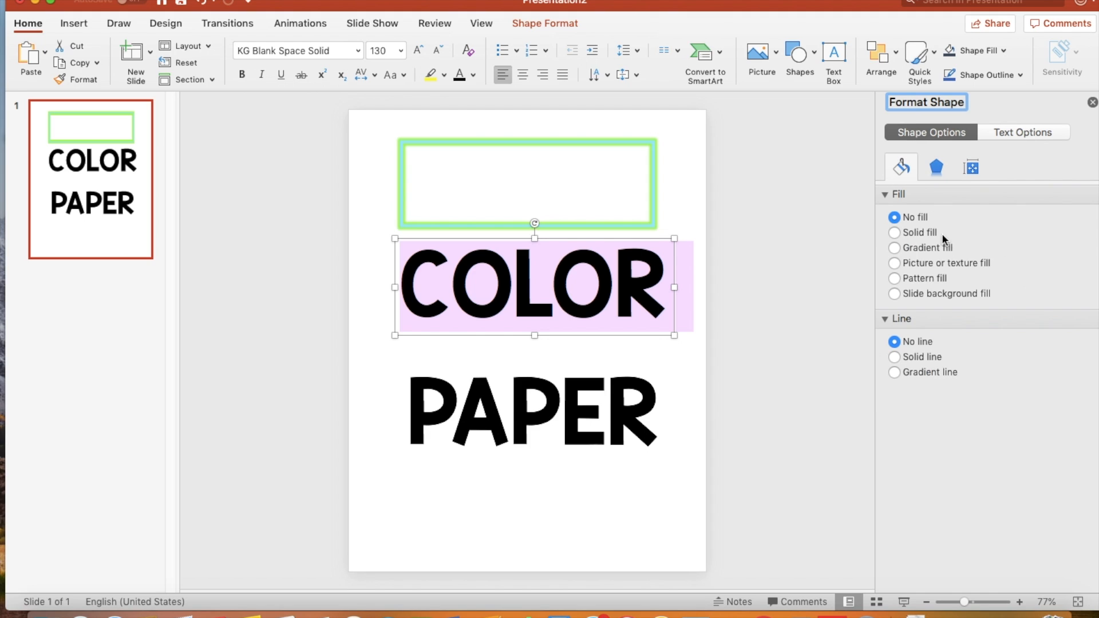
pyautogui.click(925, 235)
pyautogui.click(666, 409)
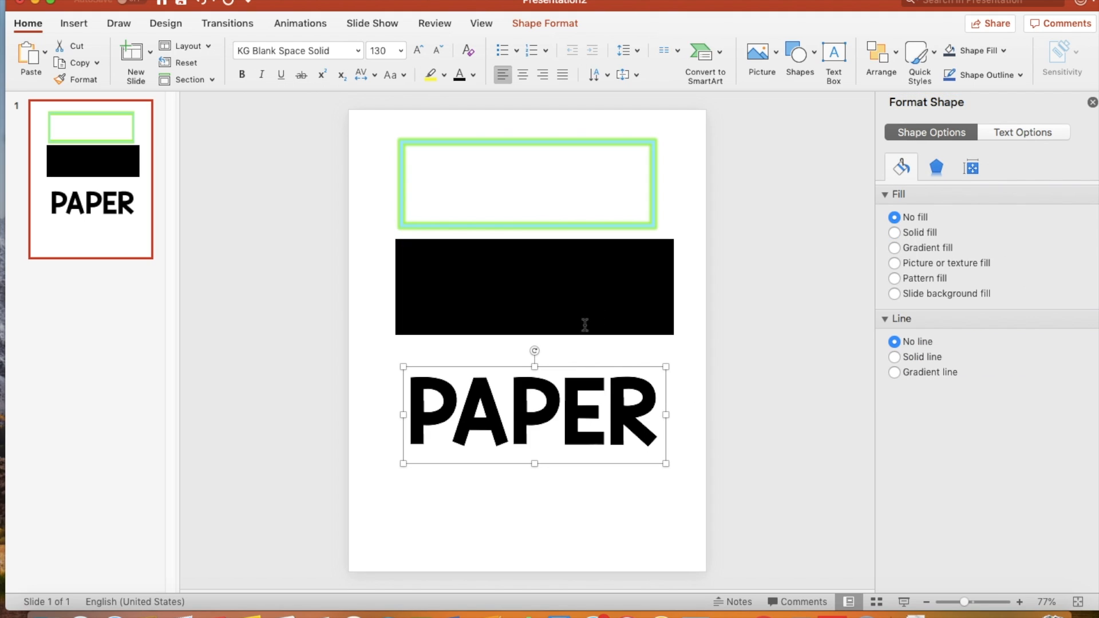
pyautogui.click(667, 314)
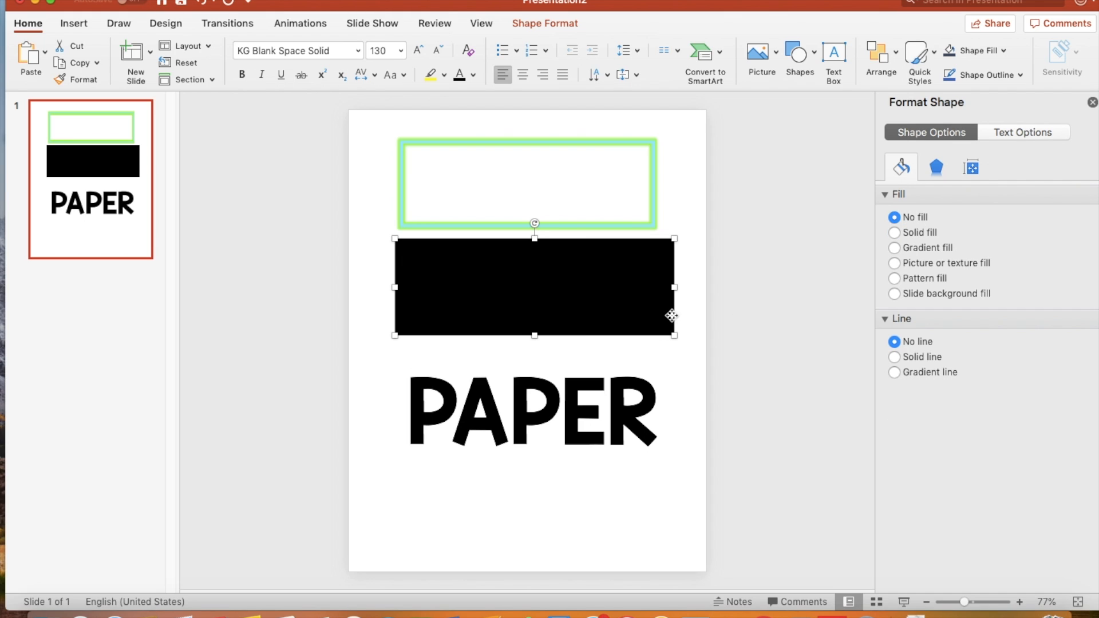
pyautogui.click(908, 215)
# Step: Set the COLOR text fill to the recently used light blue, after trying the standard light blue and light green
pyautogui.click(1022, 132)
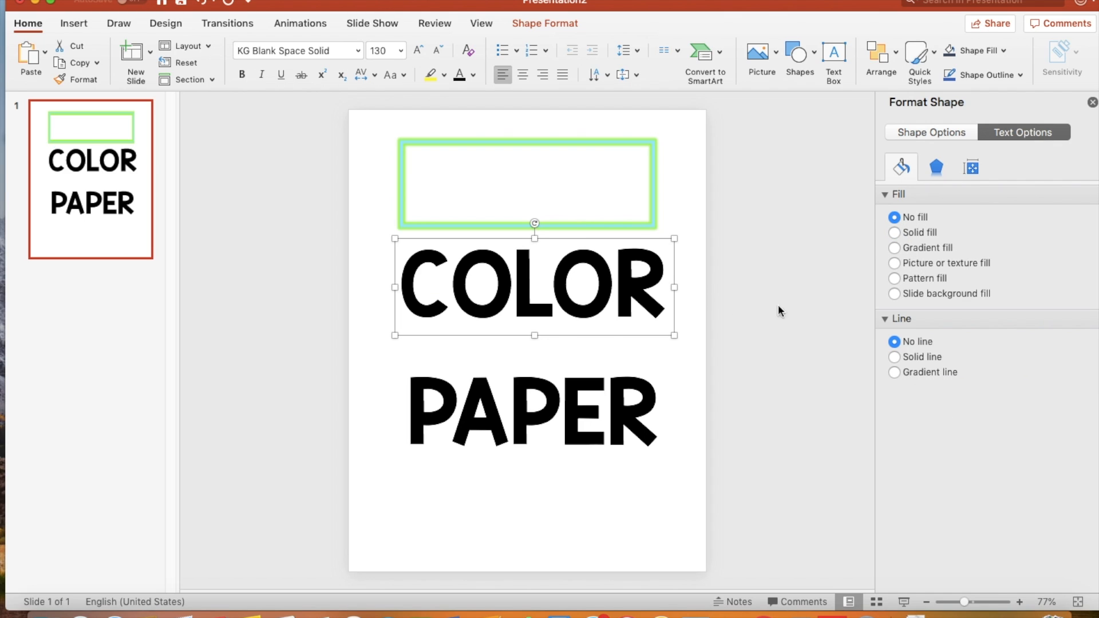
pyautogui.click(665, 298)
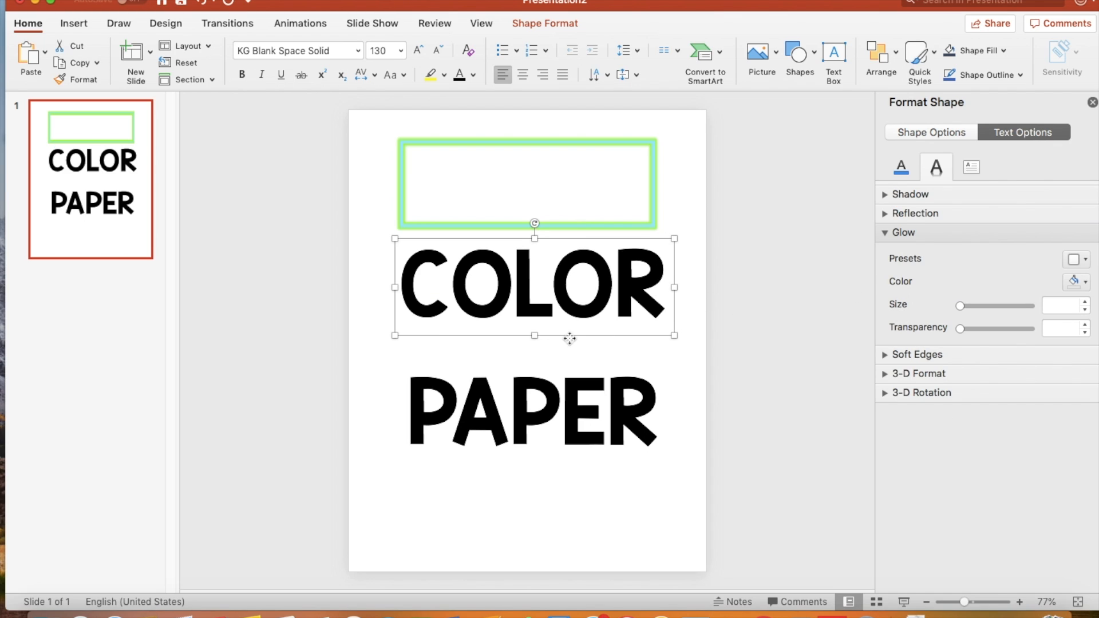
pyautogui.doubleClick(550, 311)
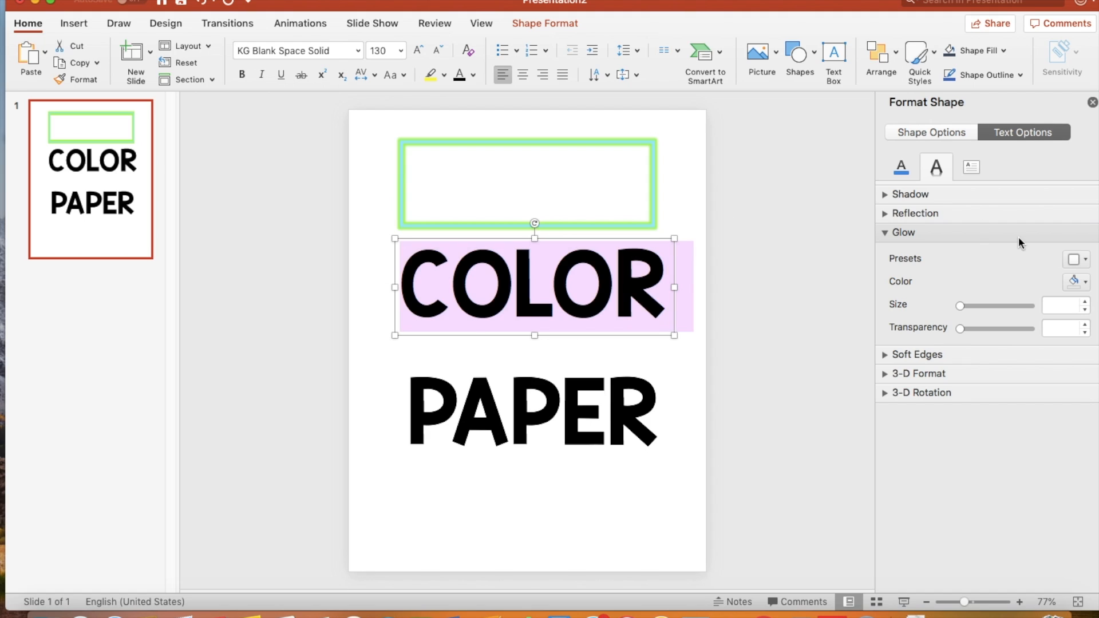
pyautogui.click(898, 175)
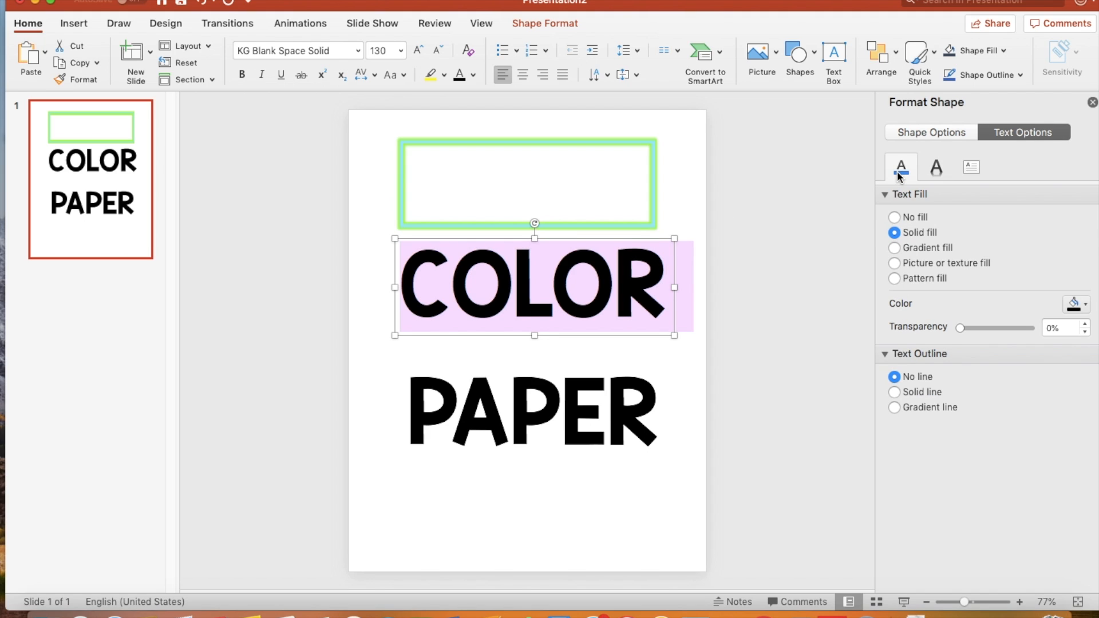
pyautogui.click(1079, 308)
pyautogui.click(1044, 450)
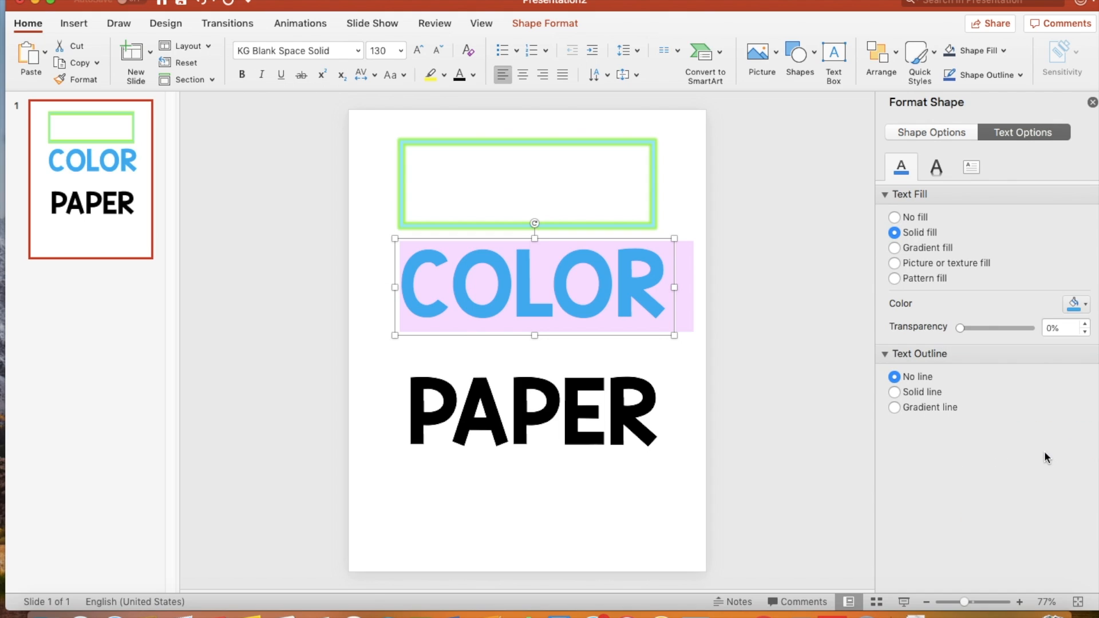
pyautogui.click(1079, 306)
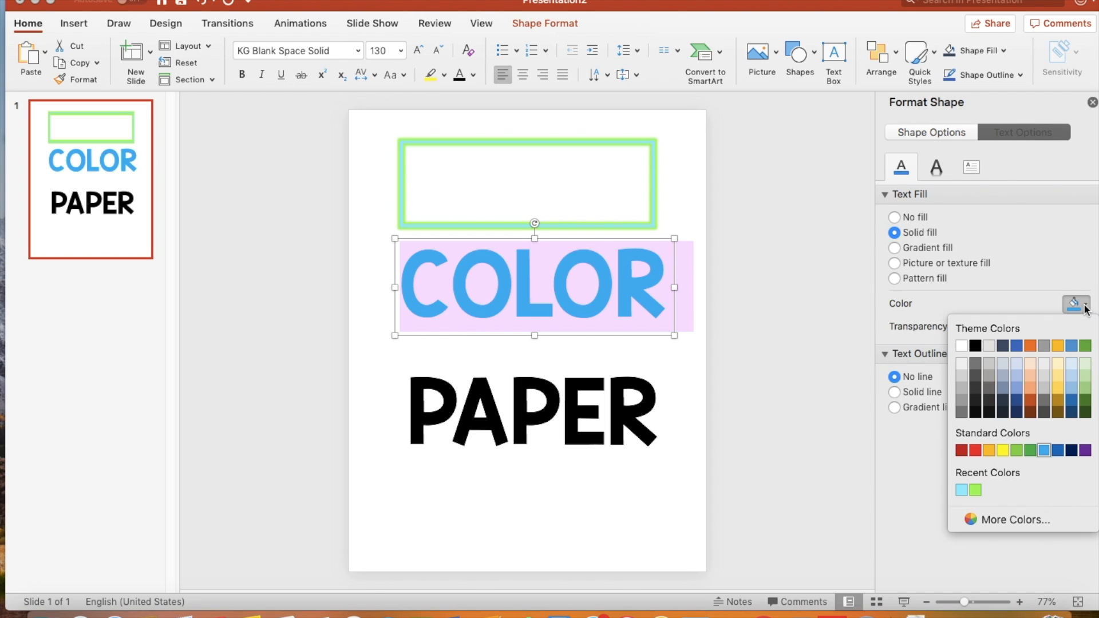
pyautogui.click(1018, 451)
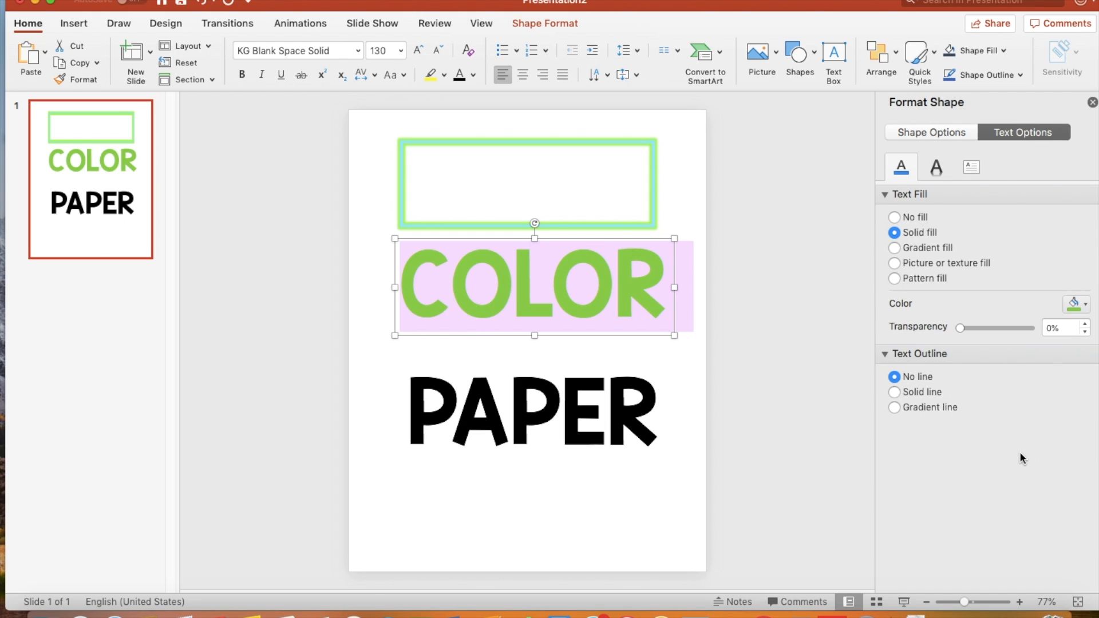
pyautogui.click(1069, 311)
pyautogui.click(961, 490)
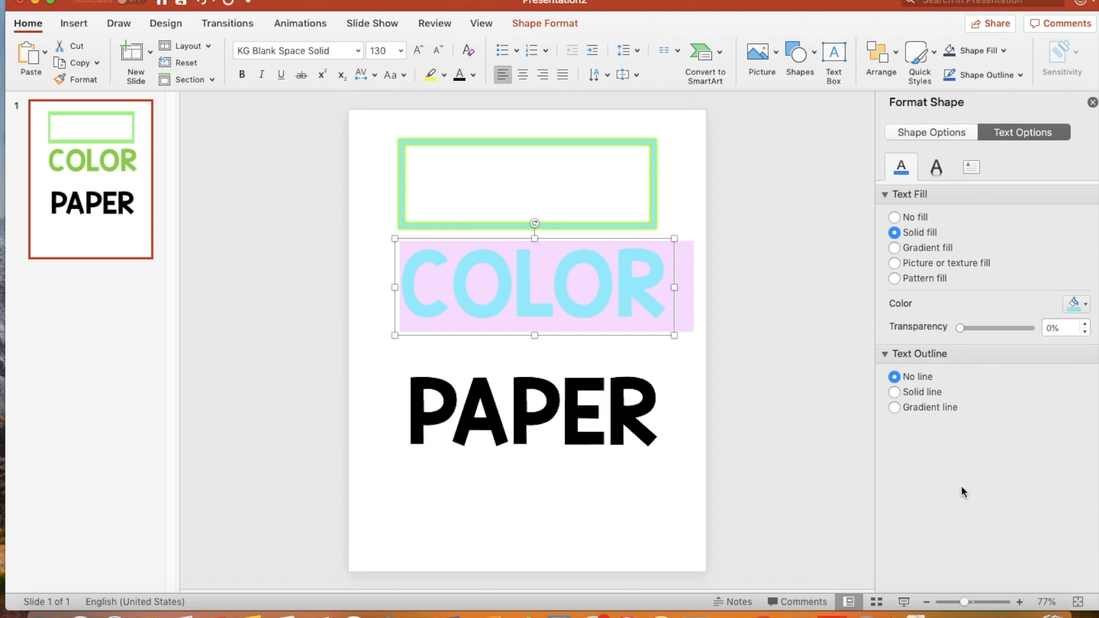
# Step: Give the COLOR text a solid black outline with a width of 4 pt
pyautogui.click(895, 393)
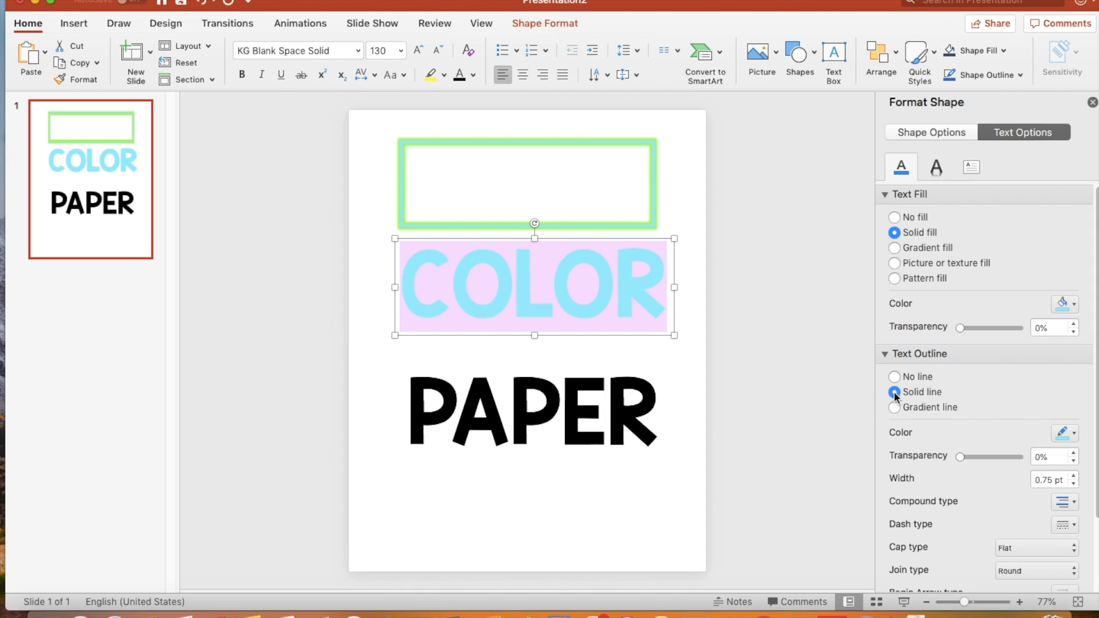
pyautogui.click(1065, 433)
pyautogui.click(975, 237)
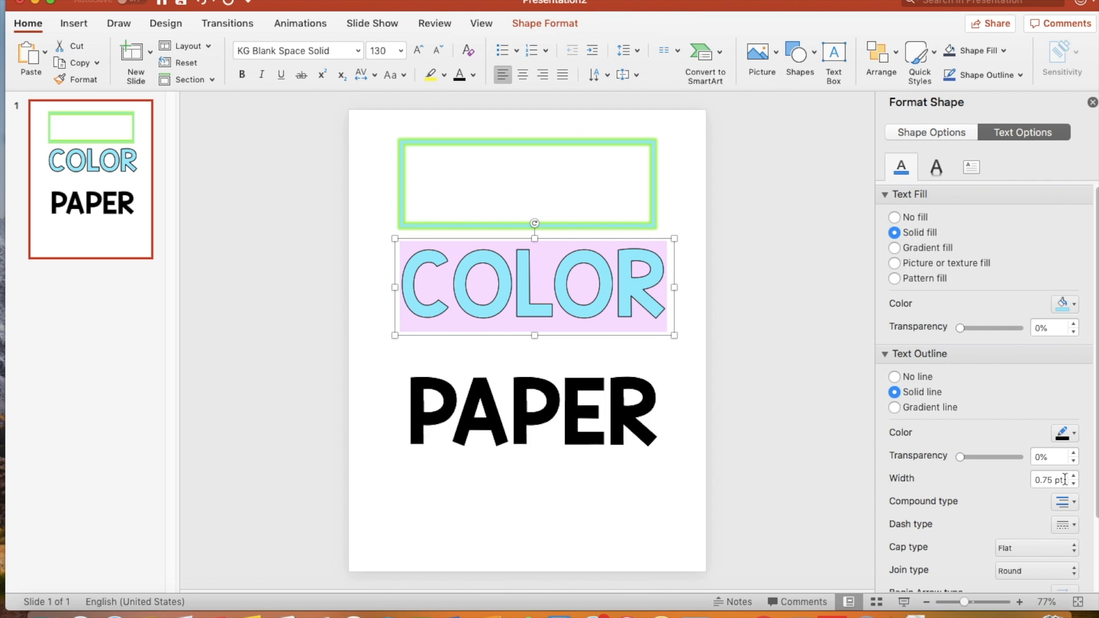
pyautogui.moveTo(1064, 479); pyautogui.dragTo(956, 483)
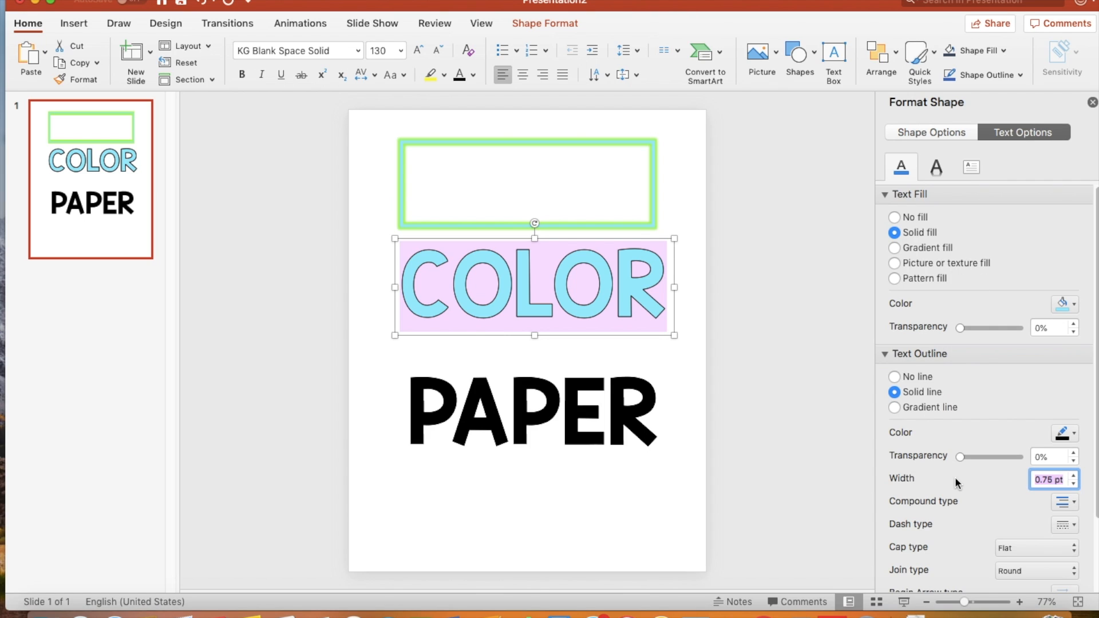
pyautogui.write('4')
pyautogui.press('Return')
# Step: Move the COLOR text box down so it sits just above the word PAPER
pyautogui.click(664, 413)
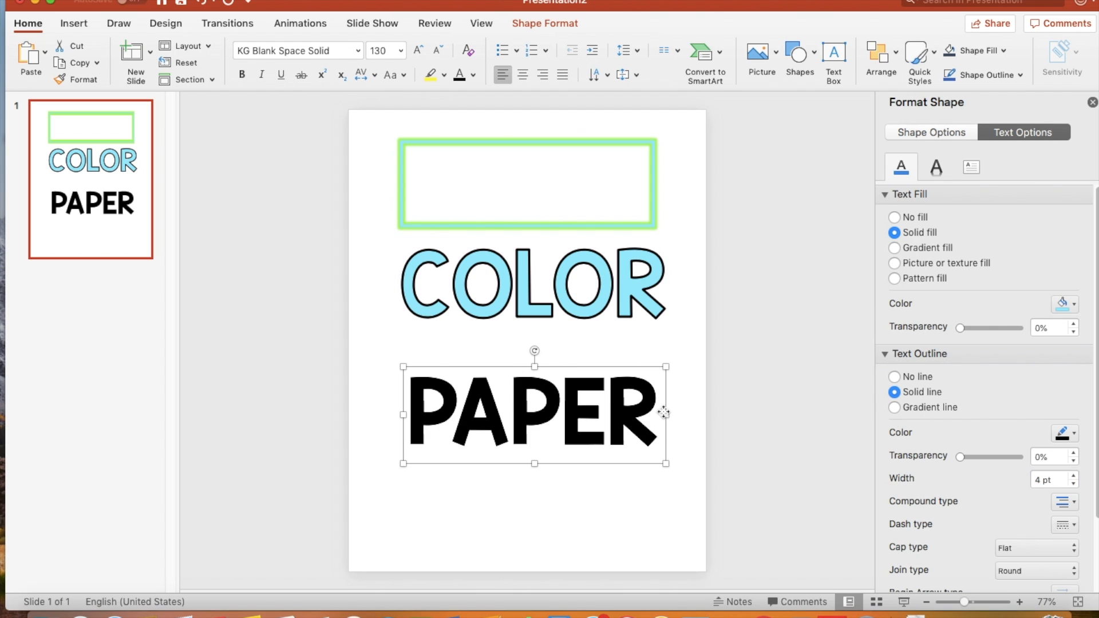
pyautogui.click(661, 312)
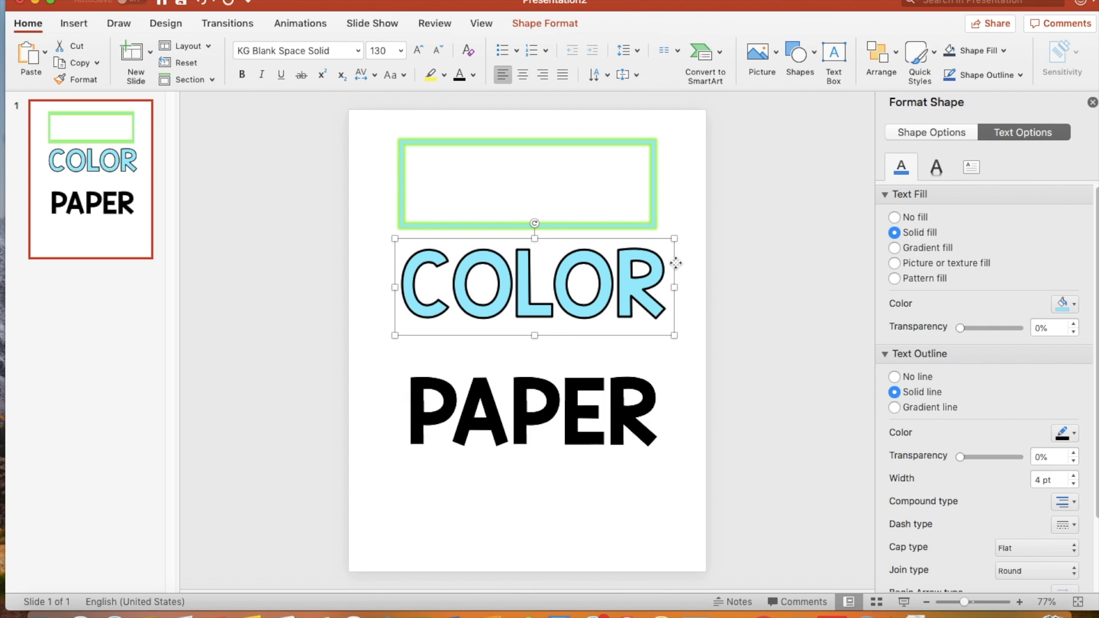
pyautogui.moveTo(672, 263); pyautogui.dragTo(672, 295)
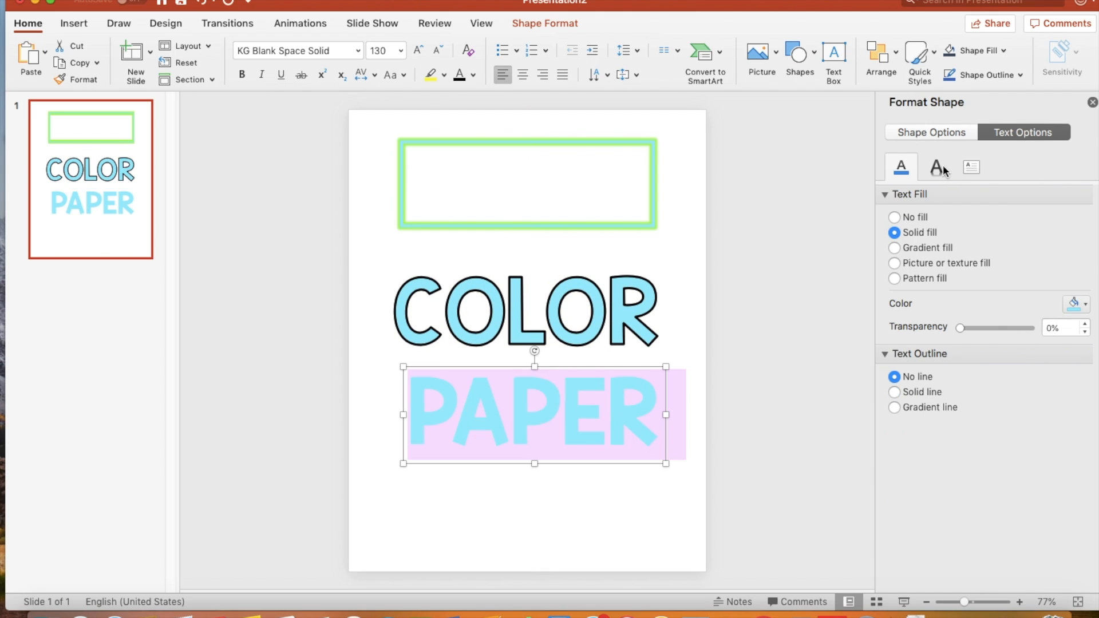
# Step: Add a black glow effect around the light blue PAPER text
pyautogui.click(944, 171)
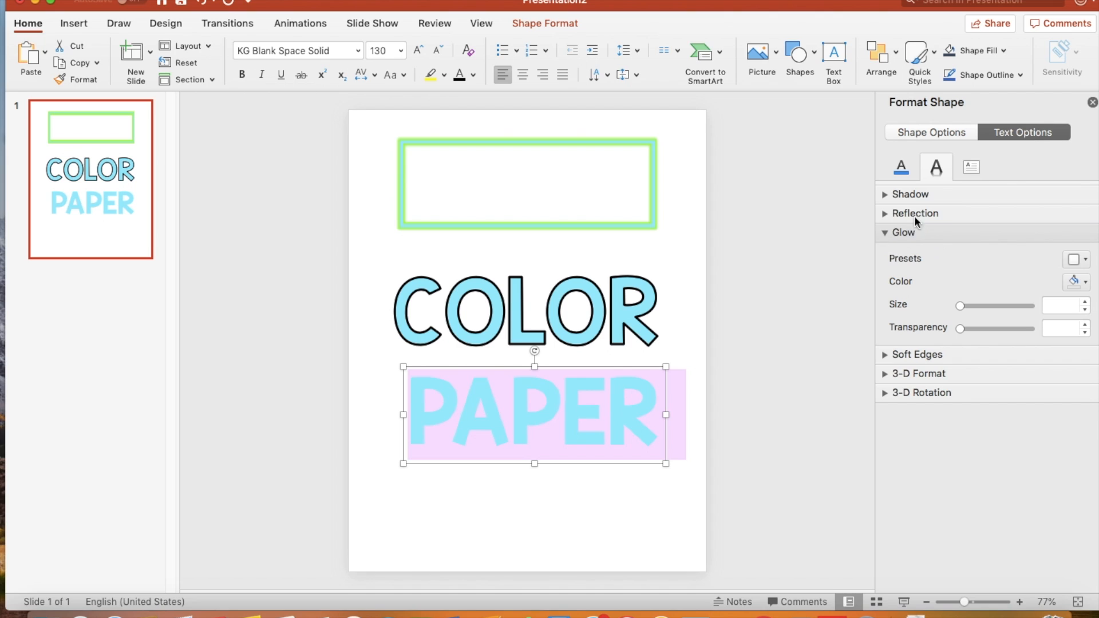
pyautogui.click(1073, 281)
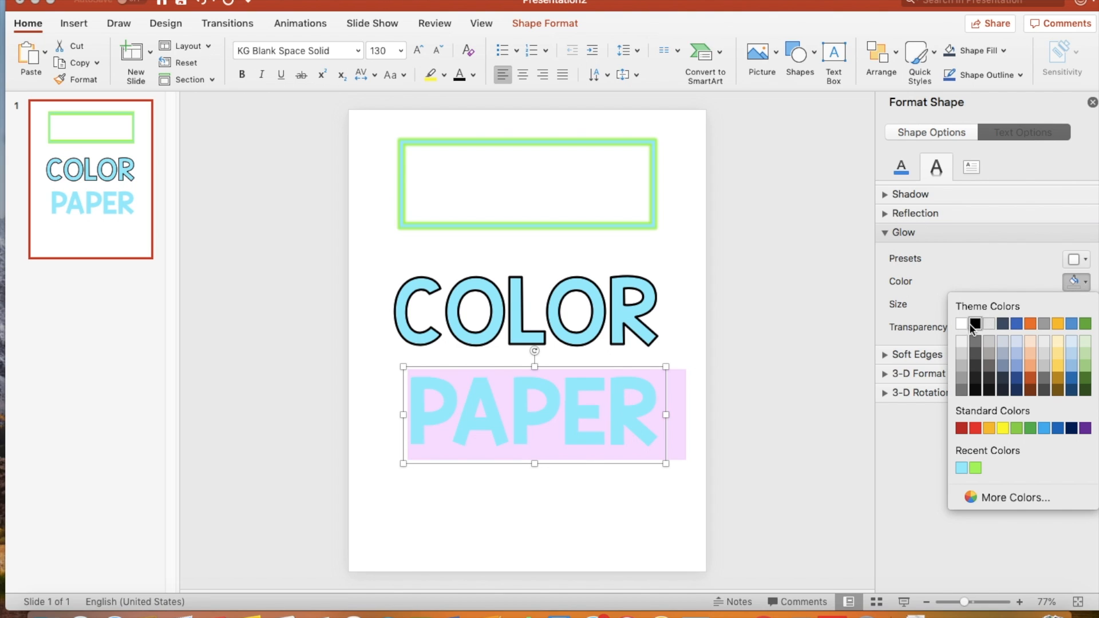
pyautogui.click(975, 327)
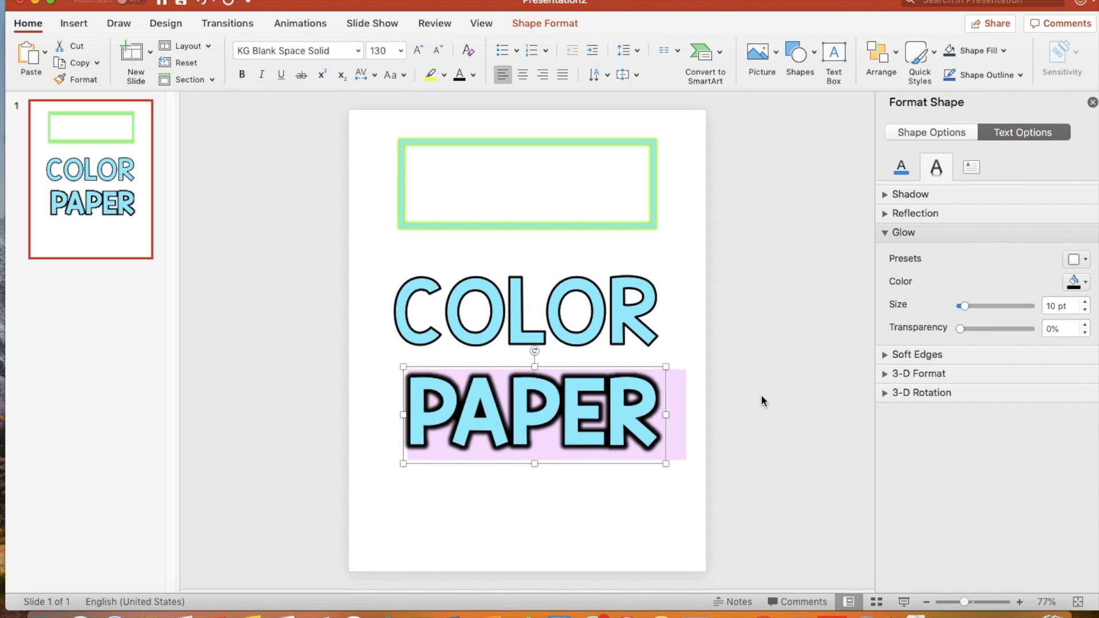
# Step: Try to give the COLOR text box a standard light green glow as a shape effect, and undo it
pyautogui.click(724, 418)
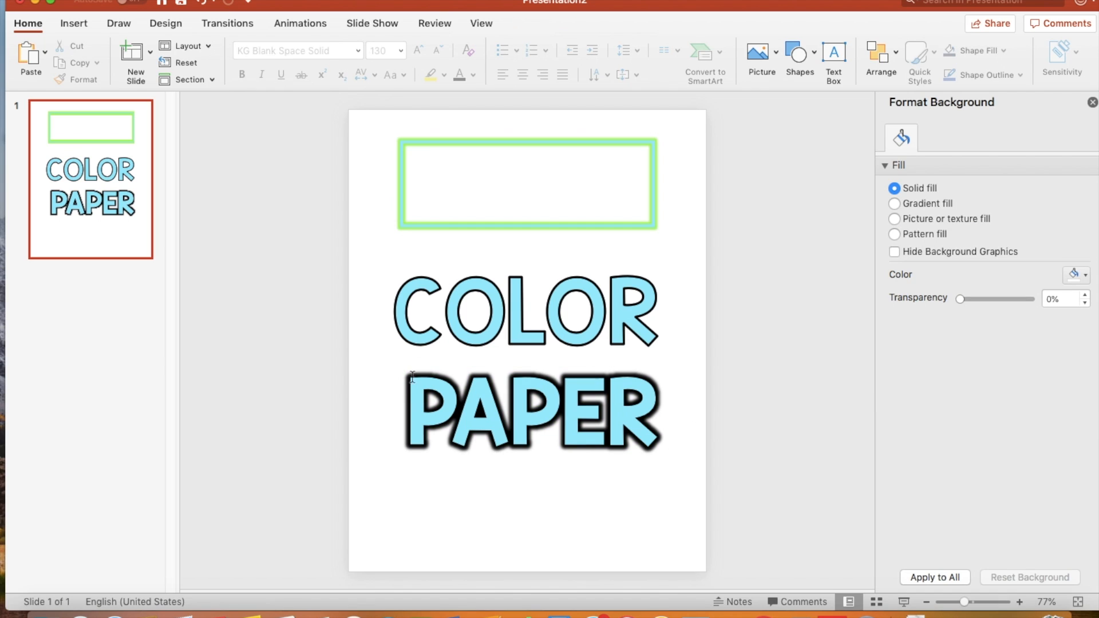
pyautogui.click(634, 334)
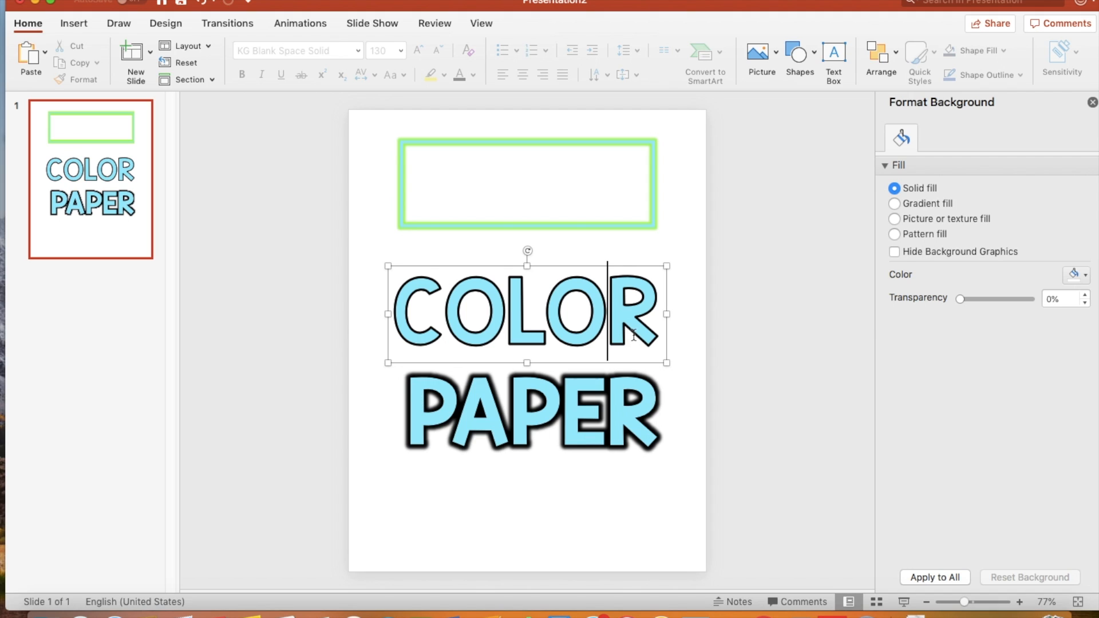
pyautogui.tripleClick(634, 333)
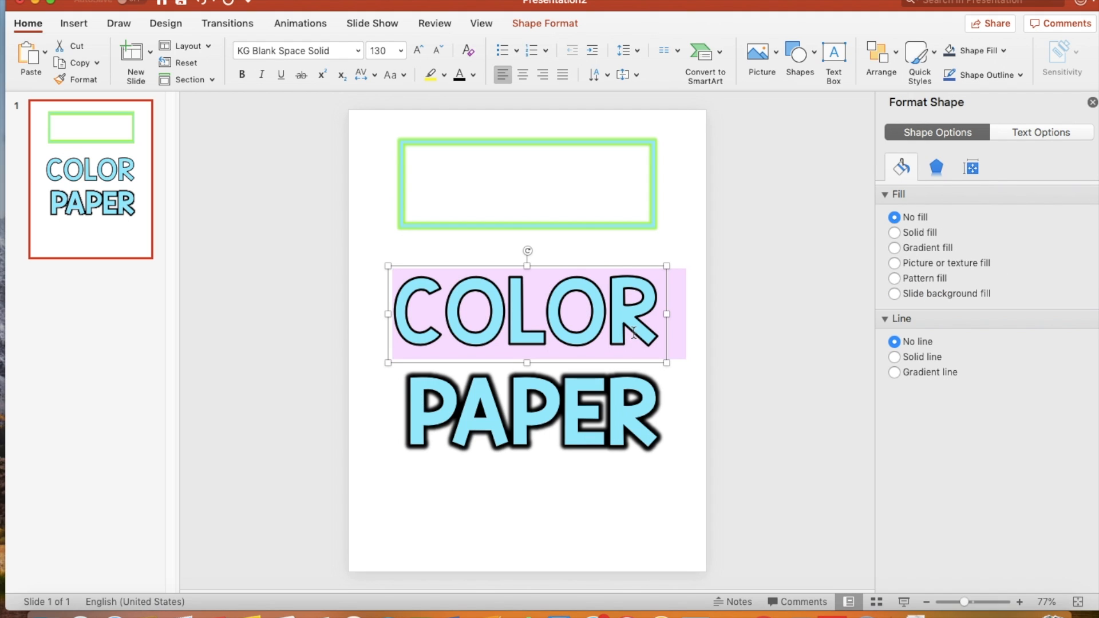
pyautogui.click(936, 167)
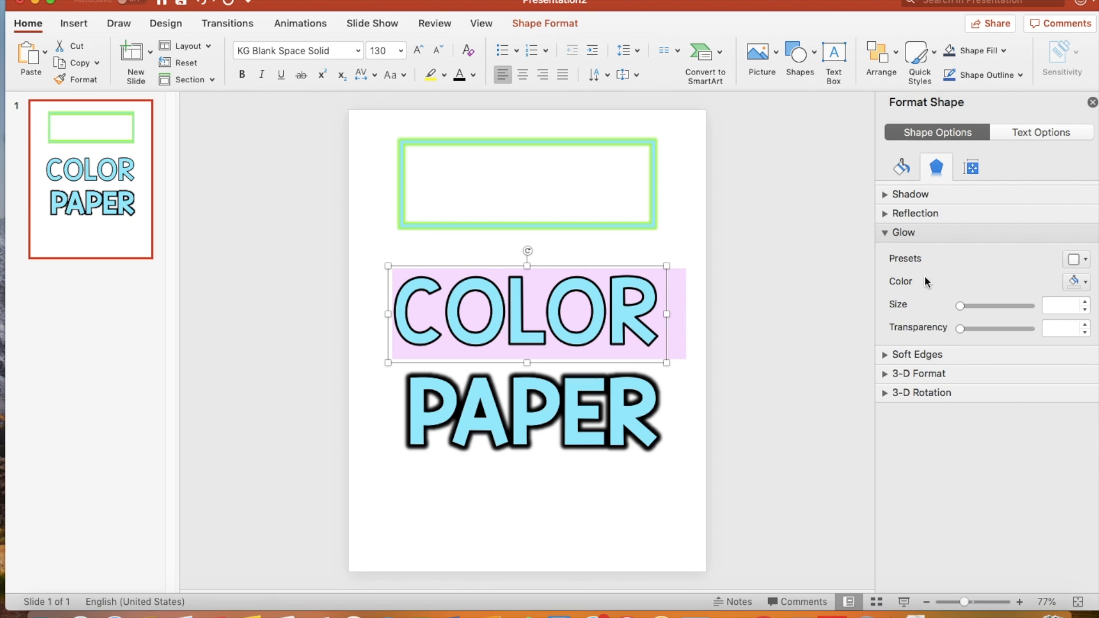
pyautogui.click(1083, 286)
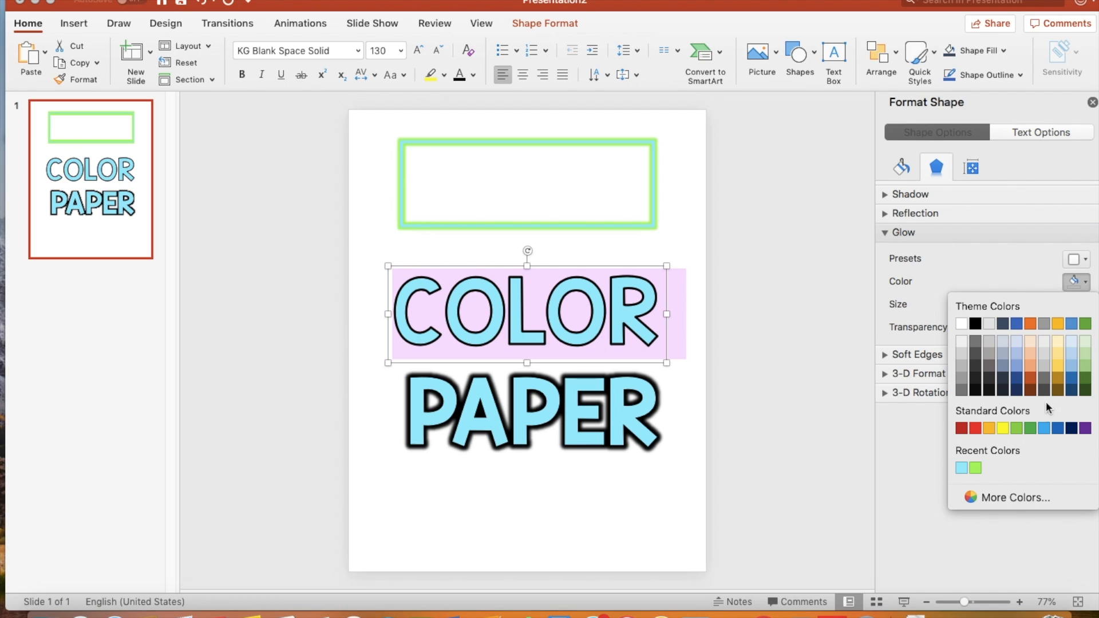
pyautogui.click(1017, 428)
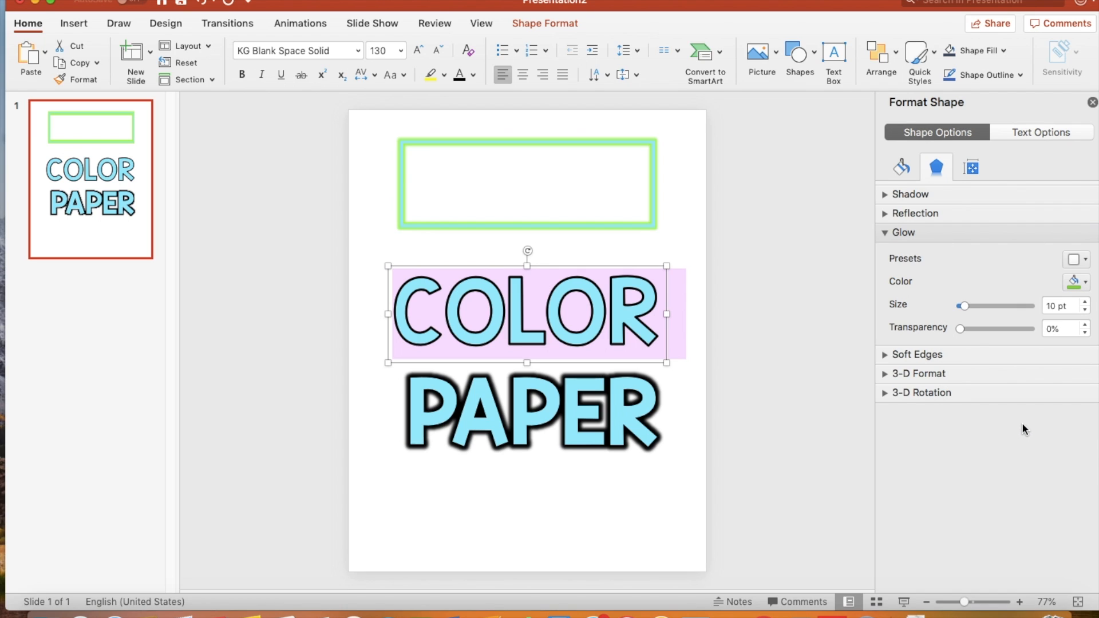
pyautogui.click(1079, 284)
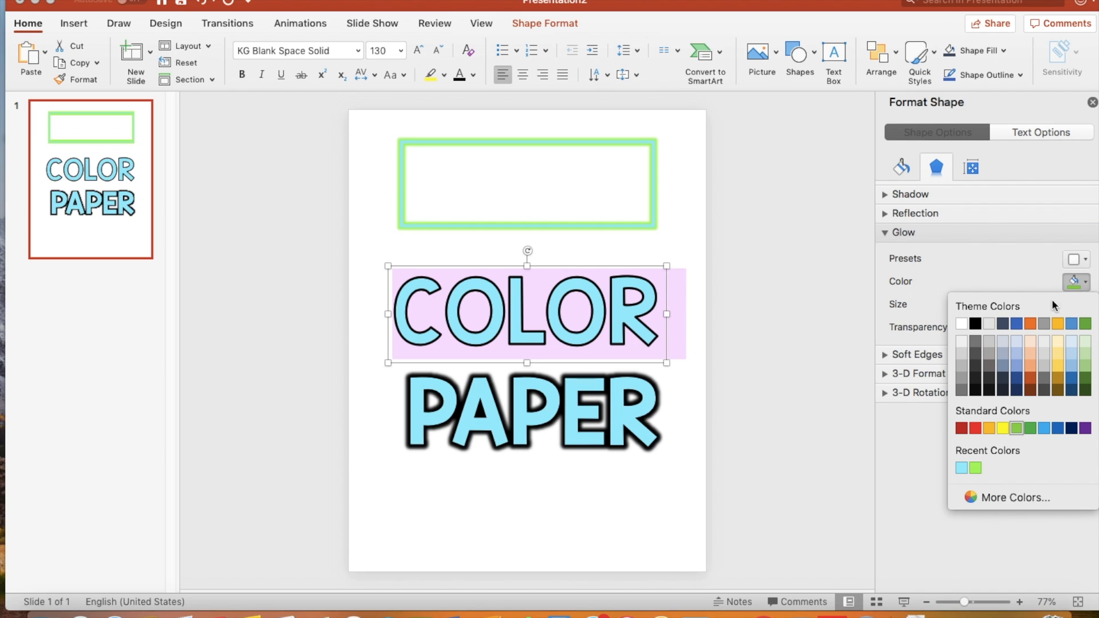
pyautogui.click(1079, 283)
pyautogui.press('super+z')
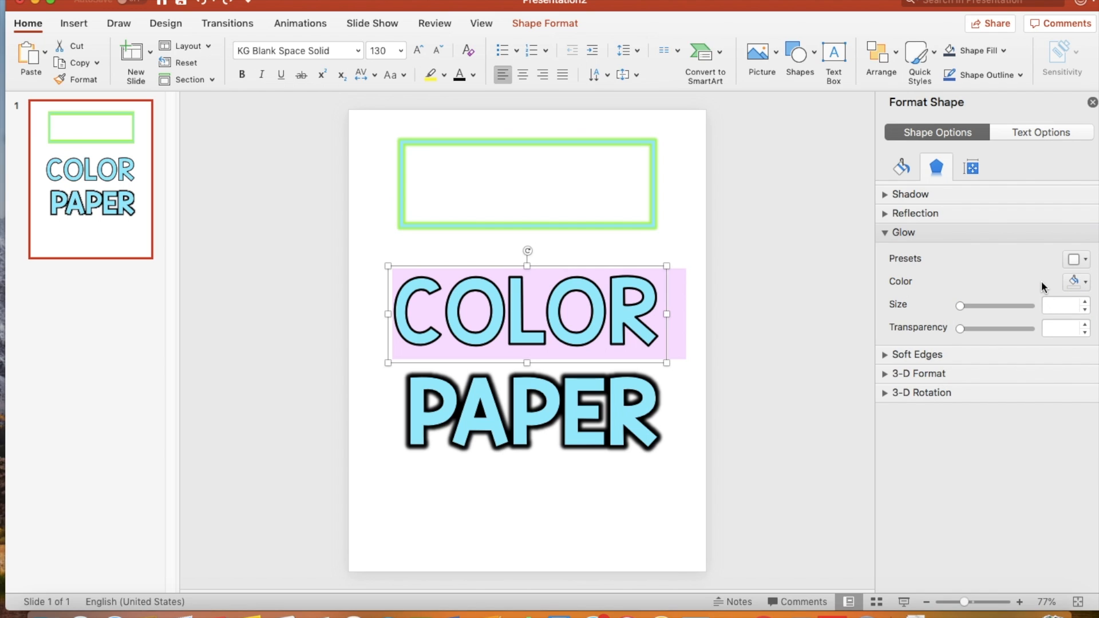
# Step: Add a standard light green glow around the COLOR letters as a text effect
pyautogui.click(1042, 132)
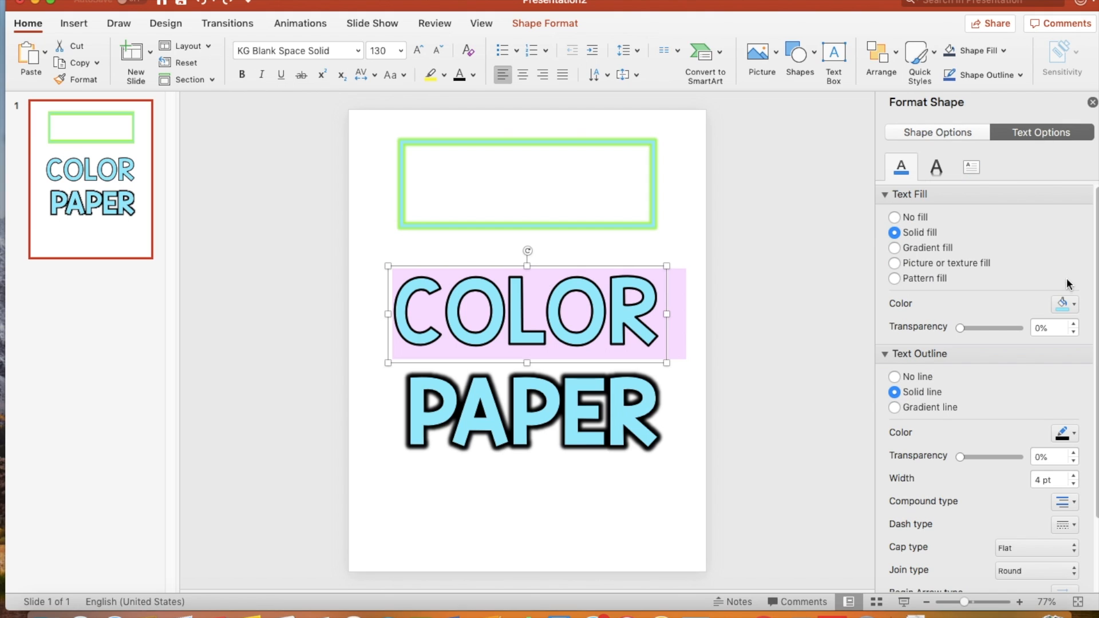
pyautogui.click(936, 167)
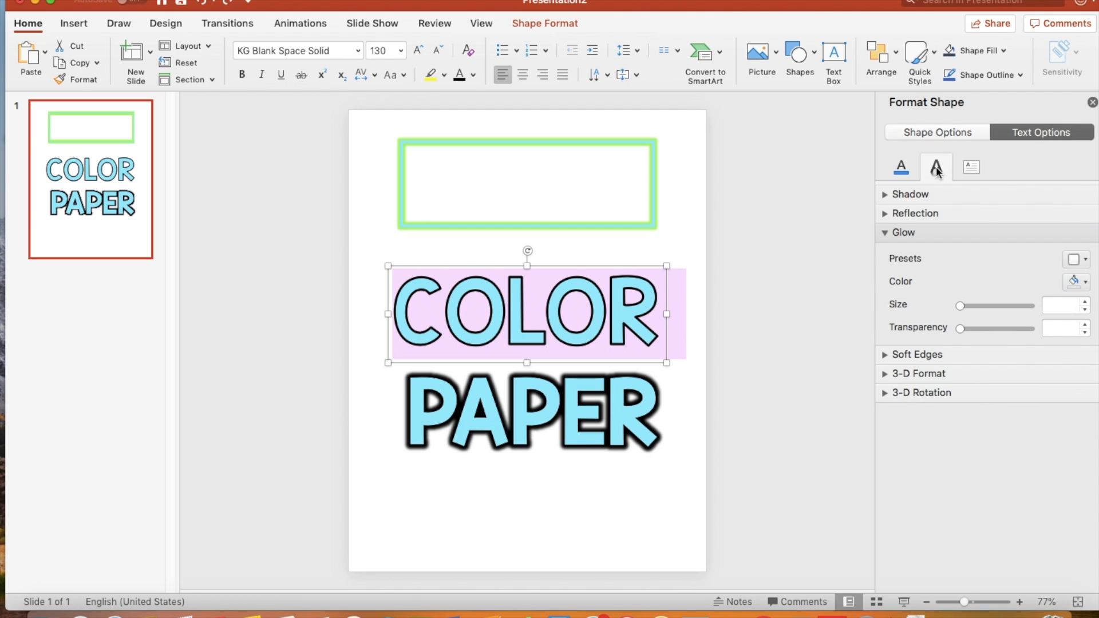
pyautogui.click(1075, 282)
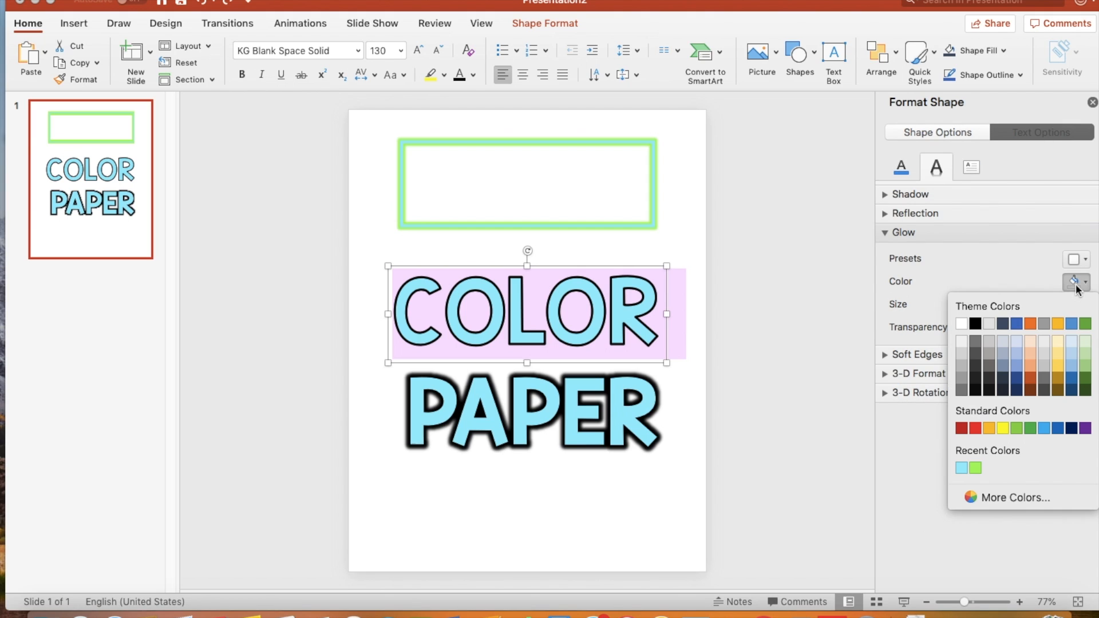
pyautogui.click(1015, 428)
pyautogui.click(697, 411)
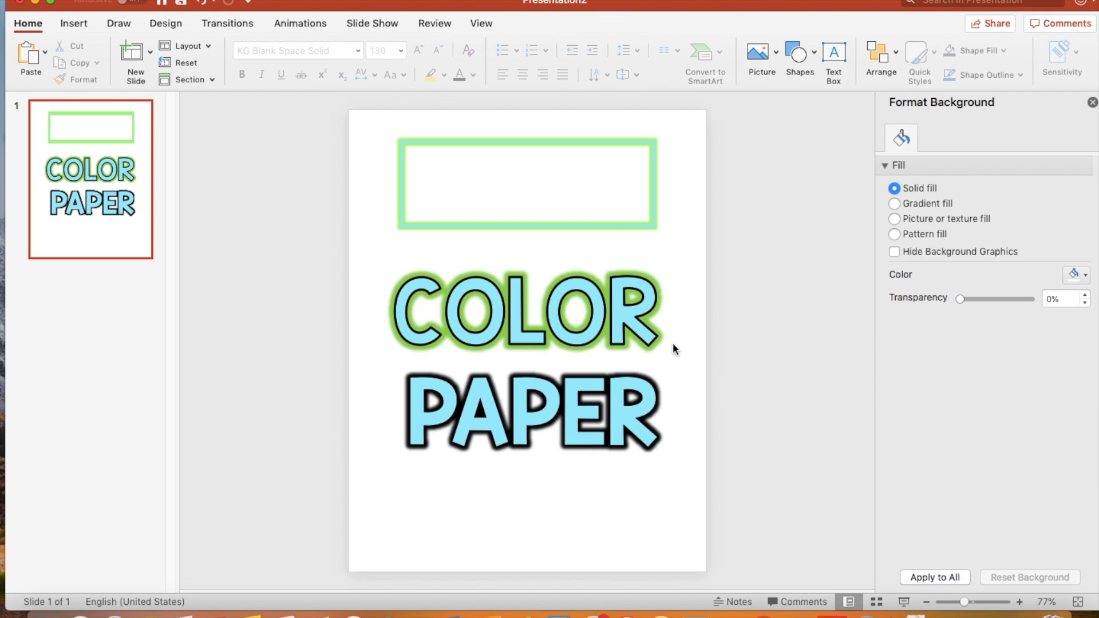
pyautogui.click(604, 348)
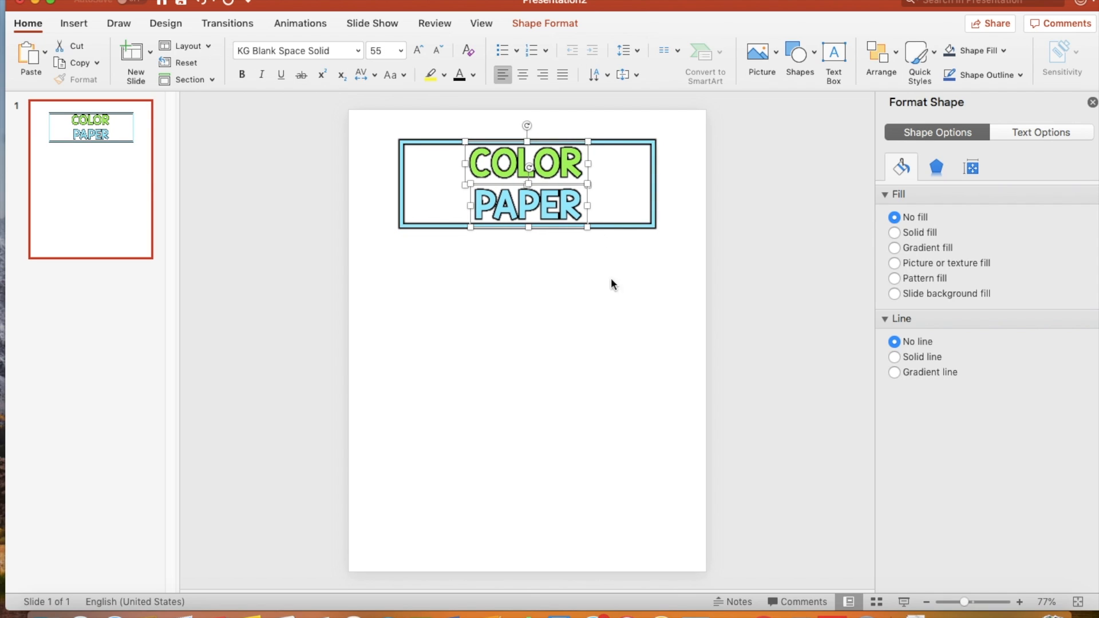
# Step: Duplicate the whole COLOR PAPER label directly below the original and change the copy's first word to PLAIN
pyautogui.click(619, 352)
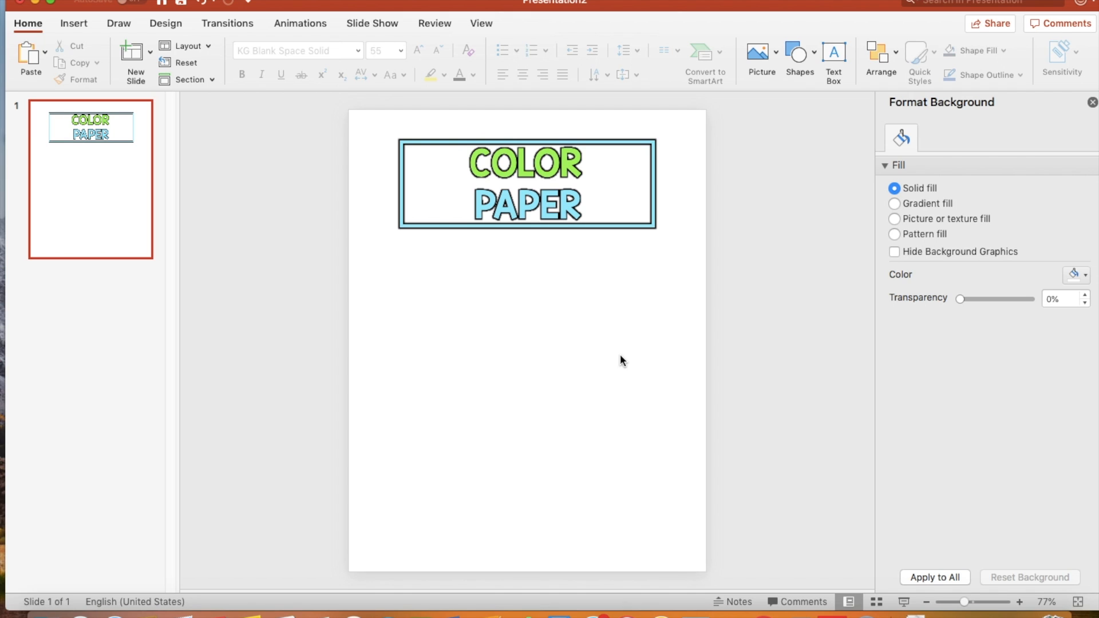
pyautogui.moveTo(384, 122); pyautogui.dragTo(715, 267)
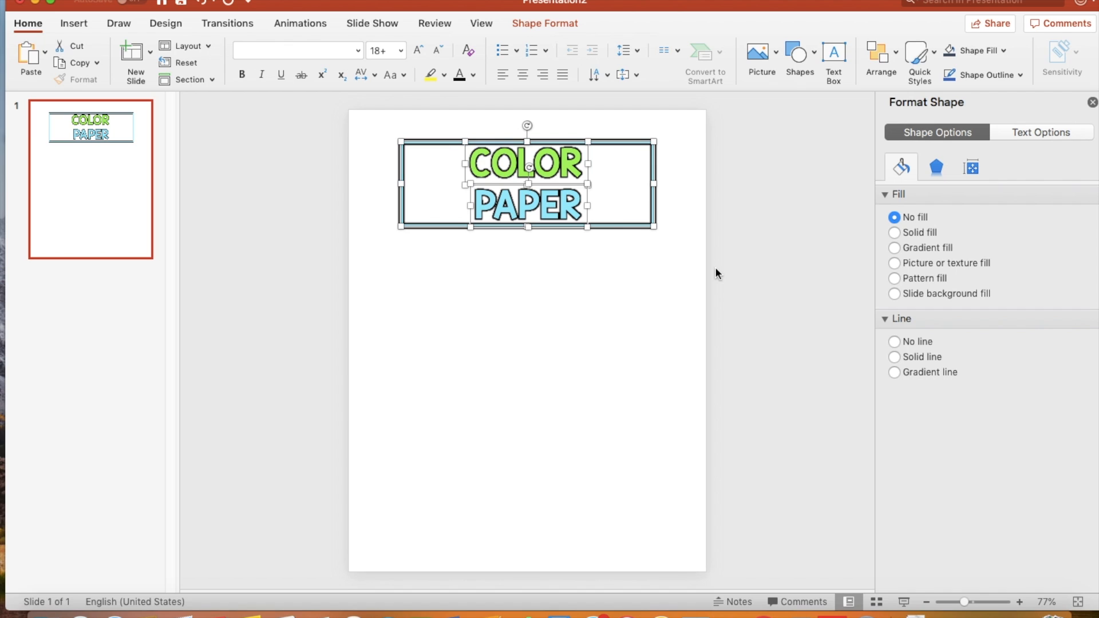
pyautogui.press('super+d')
pyautogui.moveTo(650, 237); pyautogui.dragTo(631, 326)
pyautogui.click(527, 265)
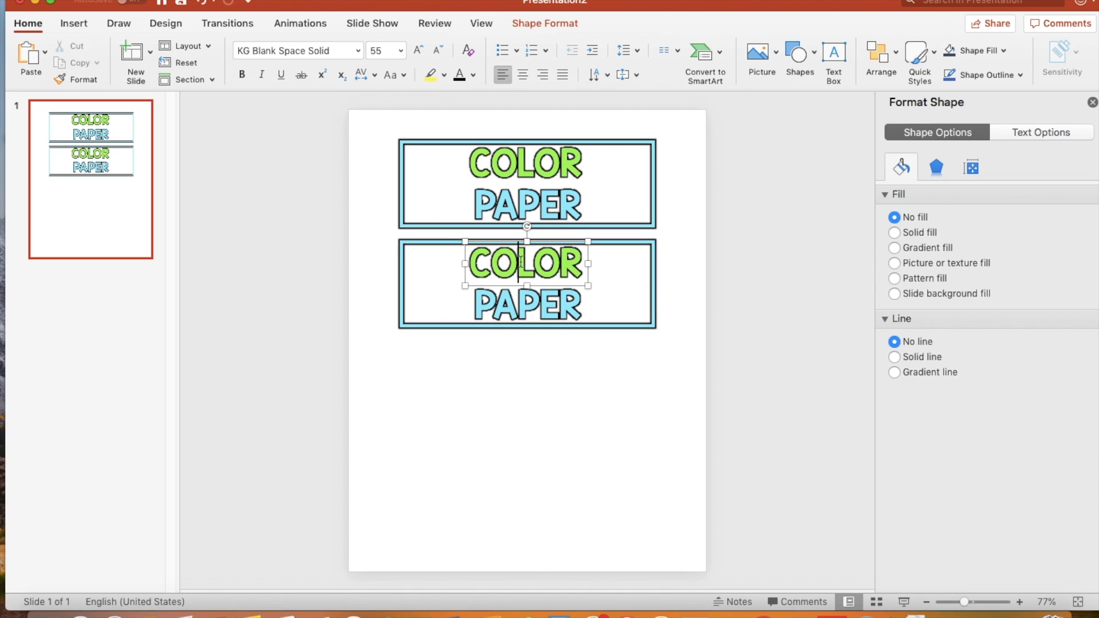
pyautogui.doubleClick(520, 261)
pyautogui.write('PLAIN')
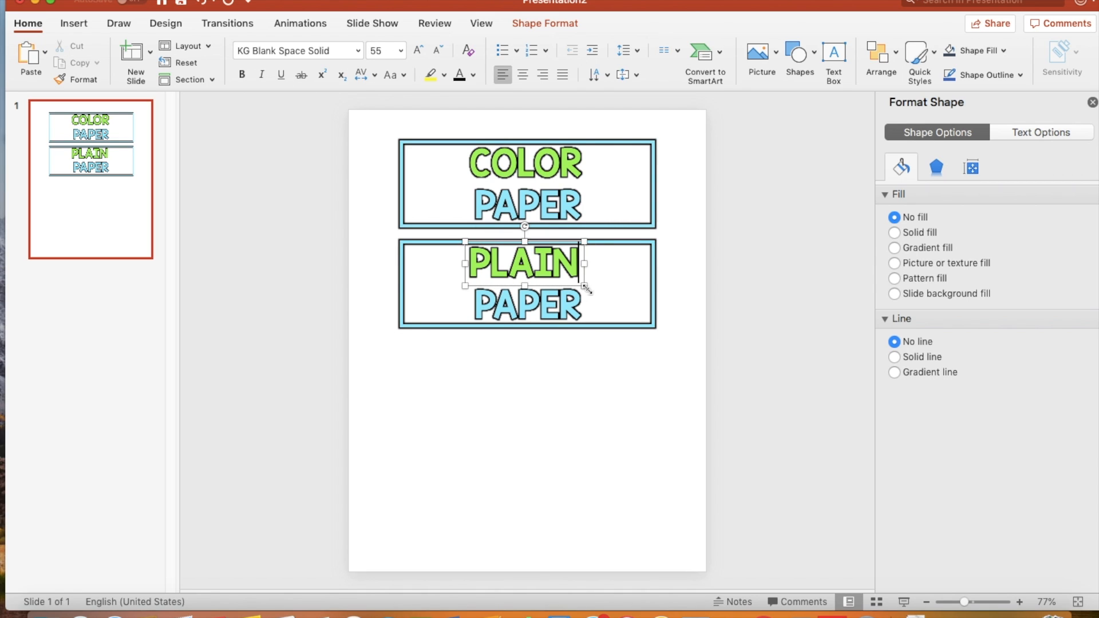
# Step: Nudge the word PLAIN so it is centered above PAPER, and shift COLOR slightly down in the first label
pyautogui.click(689, 357)
pyautogui.click(588, 273)
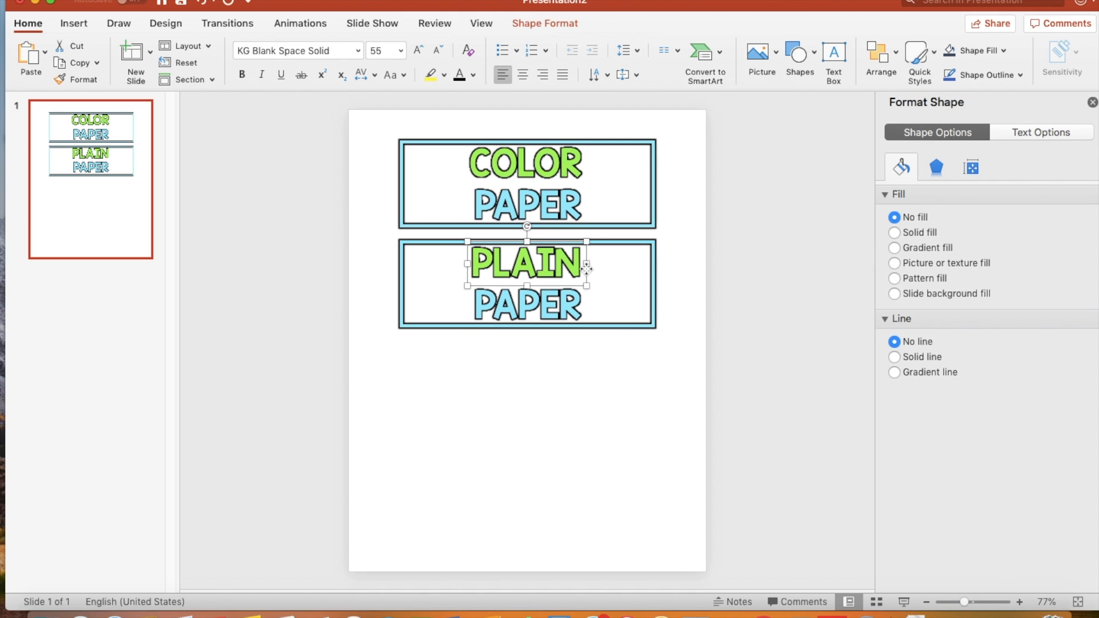
pyautogui.click(629, 328)
pyautogui.click(583, 157)
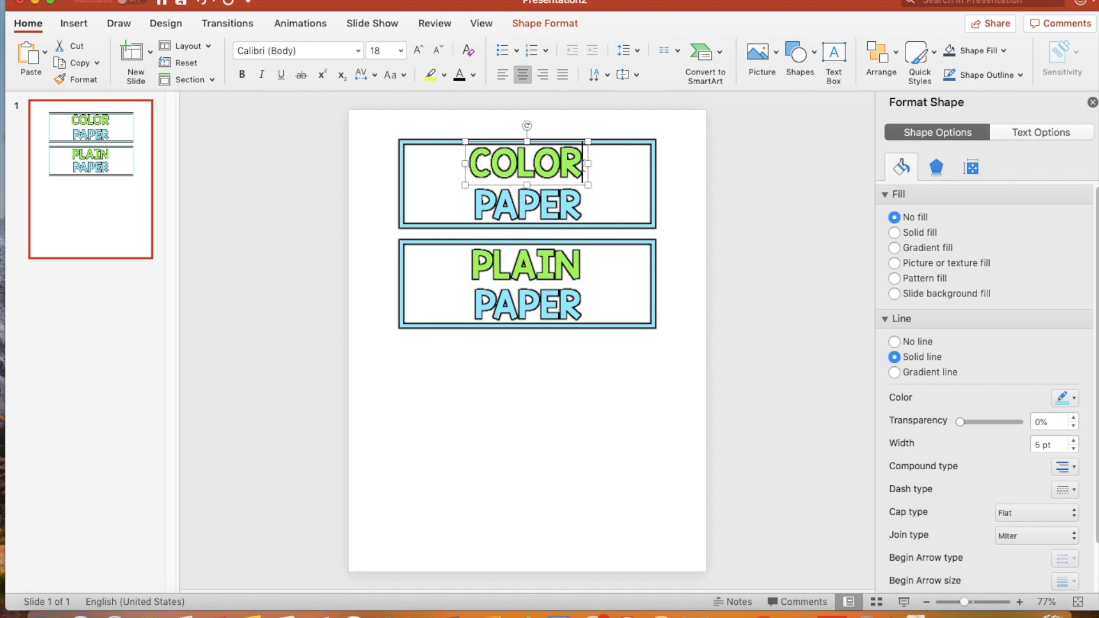
# Step: Duplicate the PLAIN PAPER label directly below itself and change the copy's first word to BINDER
pyautogui.moveTo(686, 345); pyautogui.dragTo(304, 228)
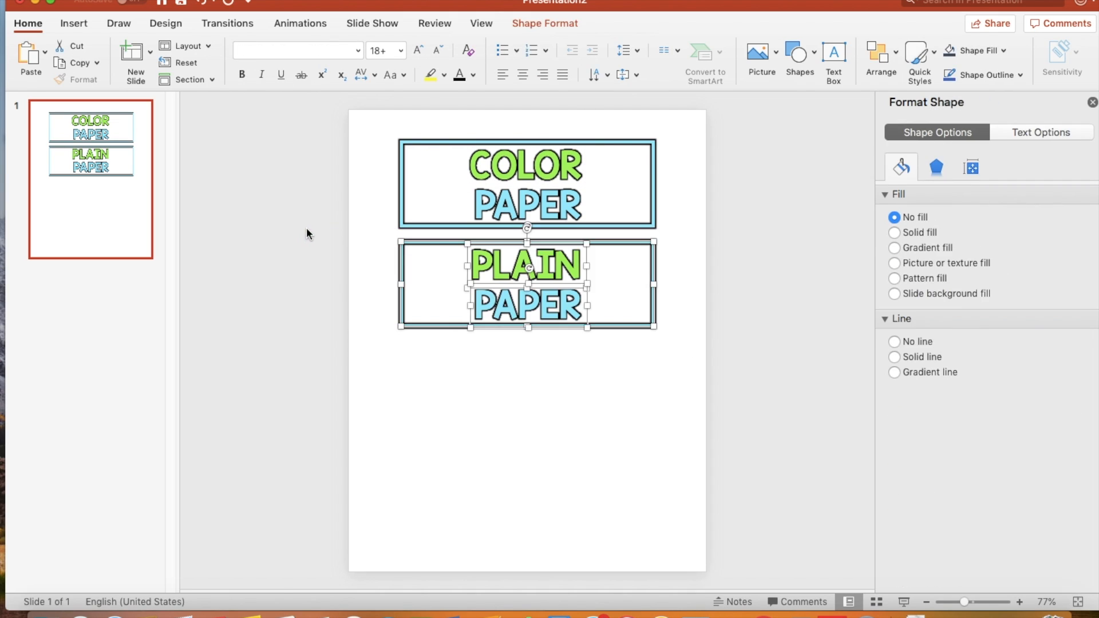
pyautogui.press('super+d')
pyautogui.moveTo(659, 270); pyautogui.dragTo(648, 361)
pyautogui.click(522, 362)
pyautogui.doubleClick(522, 362)
pyautogui.write('BINDER')
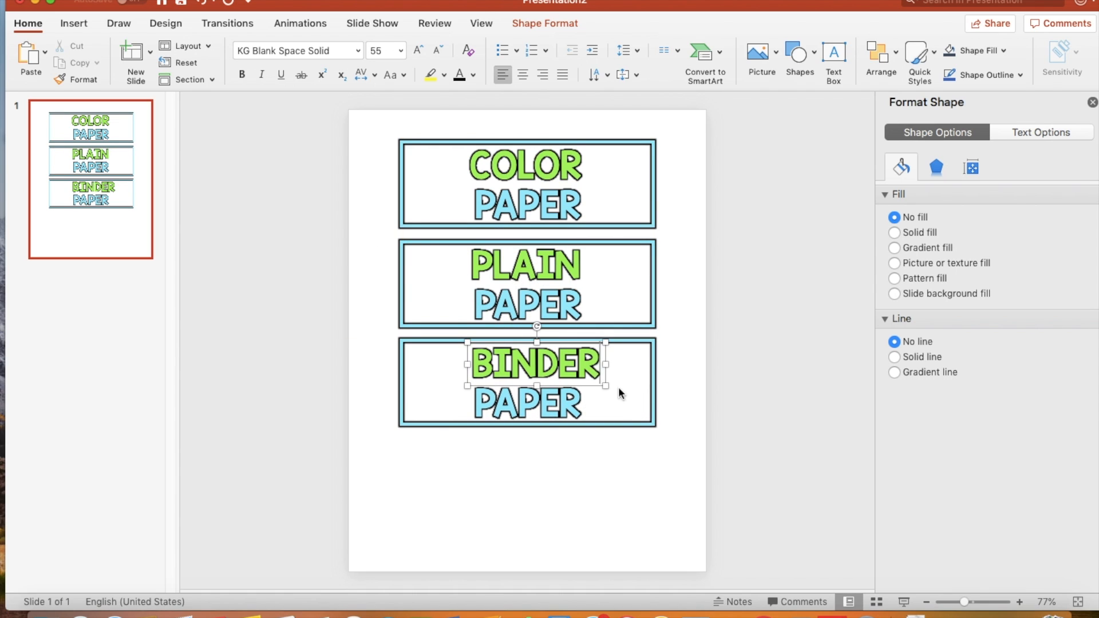
# Step: Duplicate the BINDER PAPER label directly below itself and change the copy's first word to GRAPH
pyautogui.moveTo(691, 450); pyautogui.dragTo(335, 323)
pyautogui.press('super+d')
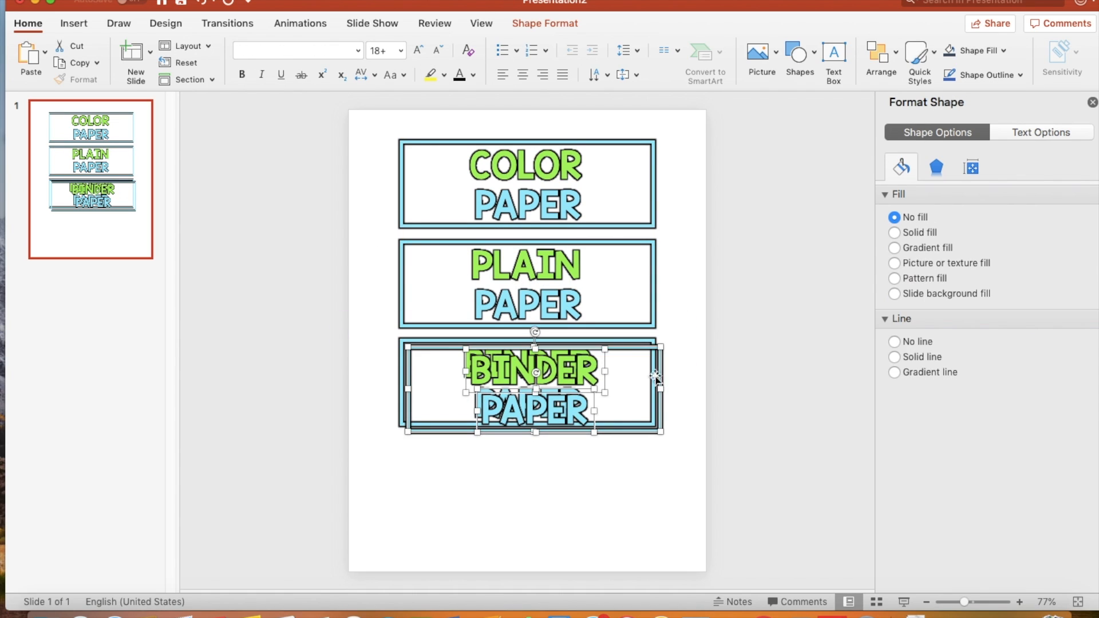
pyautogui.moveTo(658, 375); pyautogui.dragTo(652, 472)
pyautogui.doubleClick(522, 461)
pyautogui.write('GRAPH')
pyautogui.click(696, 555)
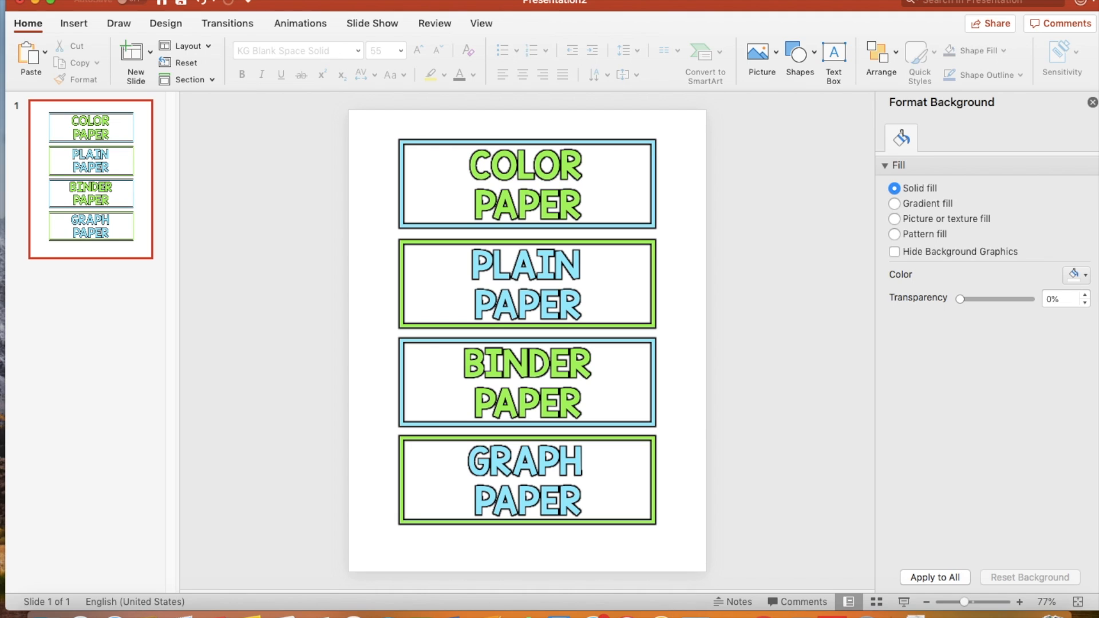
# Step: Print one copy of the label slide on US Letter paper in color
pyautogui.click(120, 1)
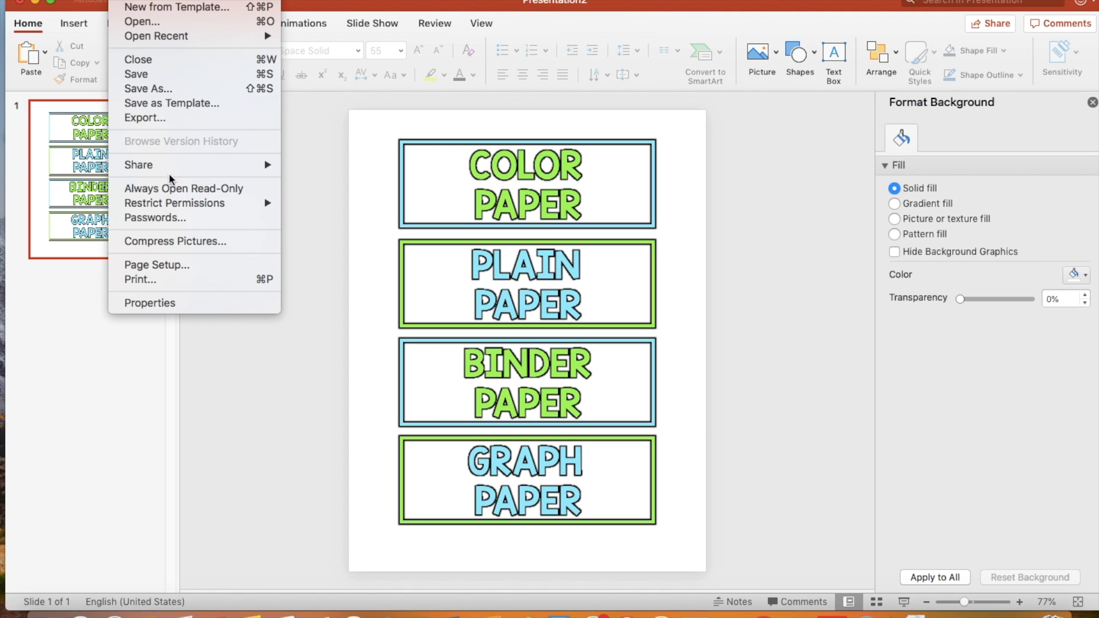
pyautogui.click(180, 283)
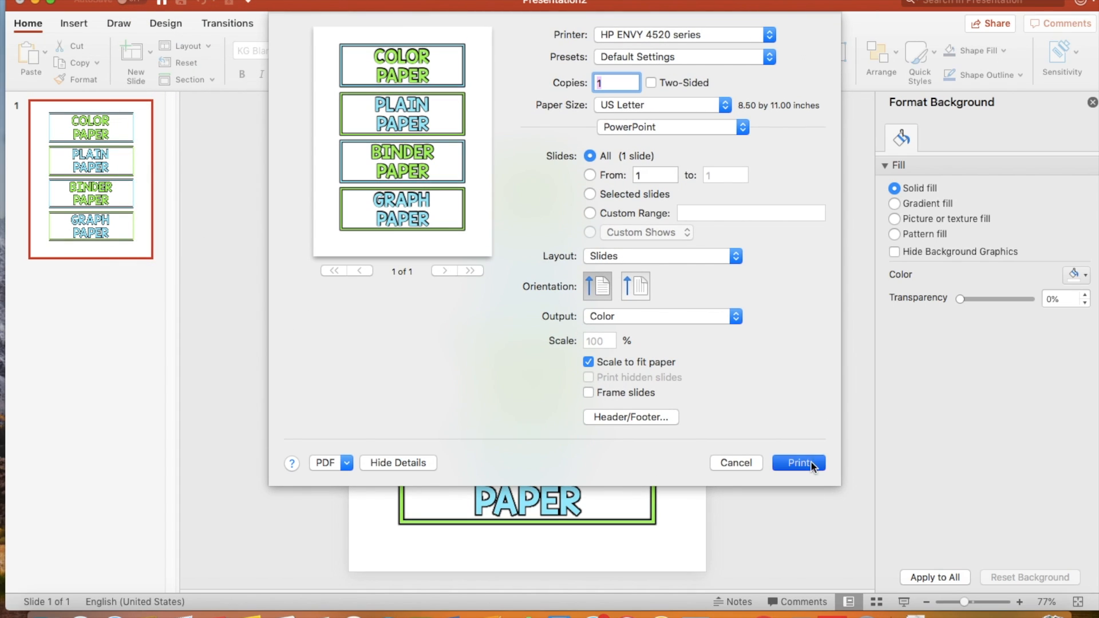
pyautogui.click(811, 463)
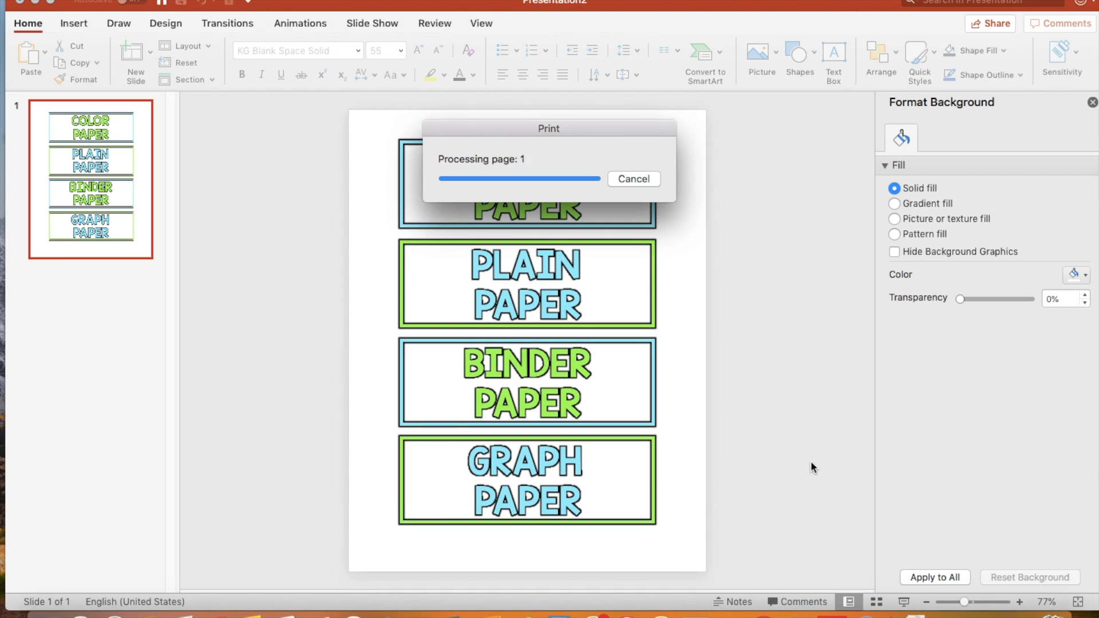